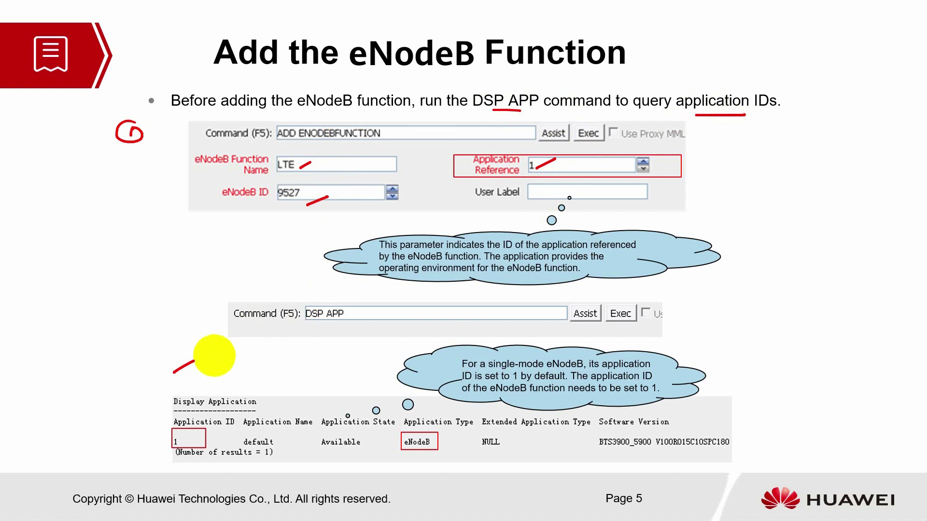
Step: Show the taskbar from the slide-show Screen menu and switch to iMaster MAE in Chrome
left_click(151, 506)
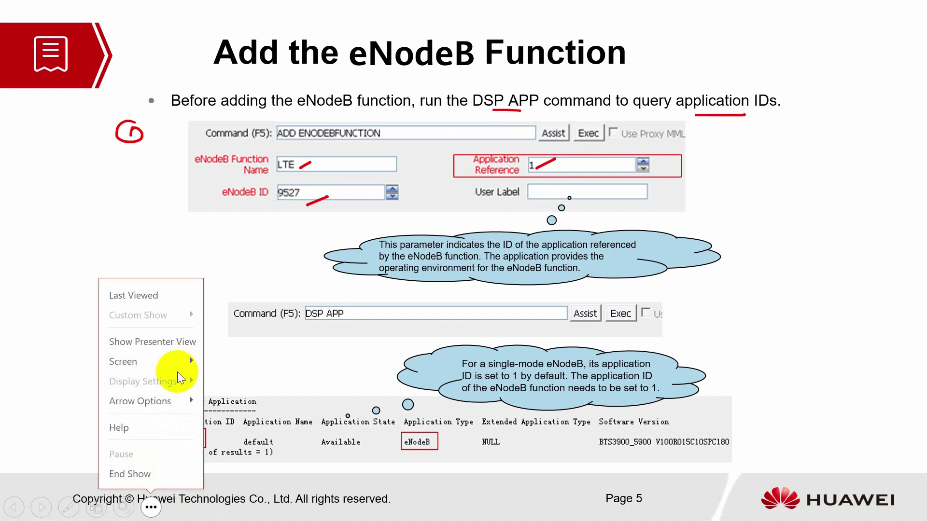
mouse_move(167, 357)
left_click(237, 431)
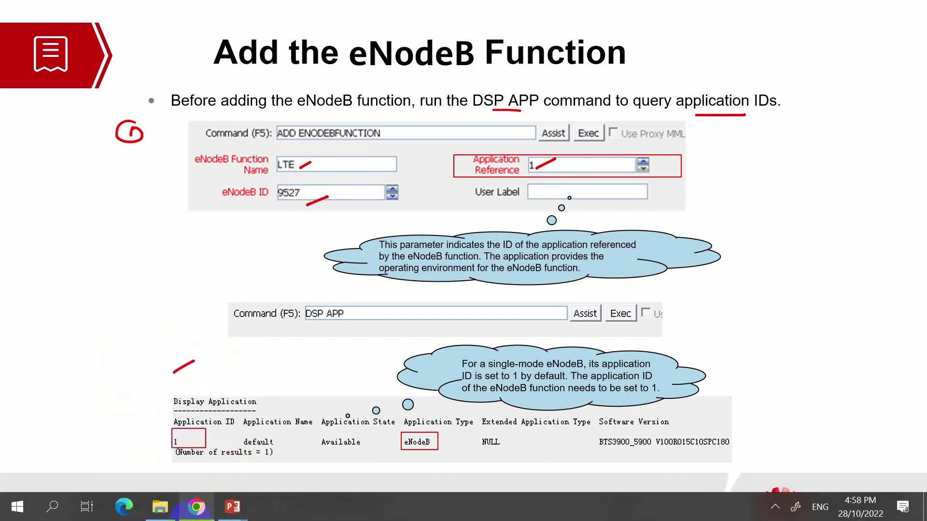
left_click(196, 506)
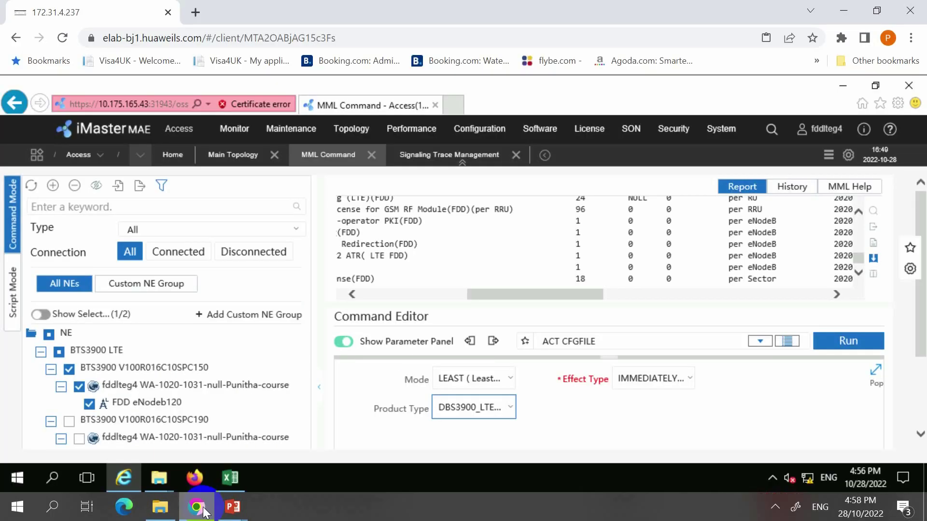
Step: Run DSP APP and scroll the report to read application ID 1, default, Available, eNodeB
left_click(558, 344)
type("DSP ")
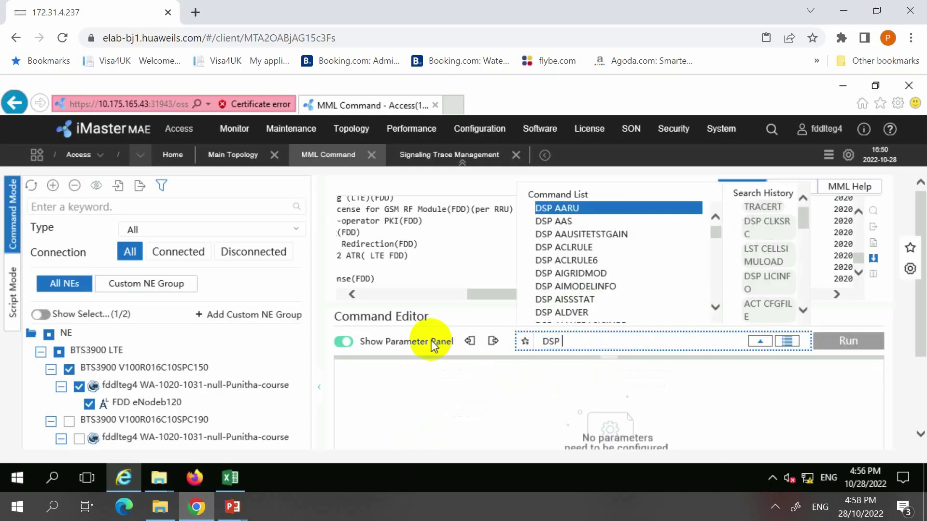
type("APP")
key("Return")
left_click(829, 340)
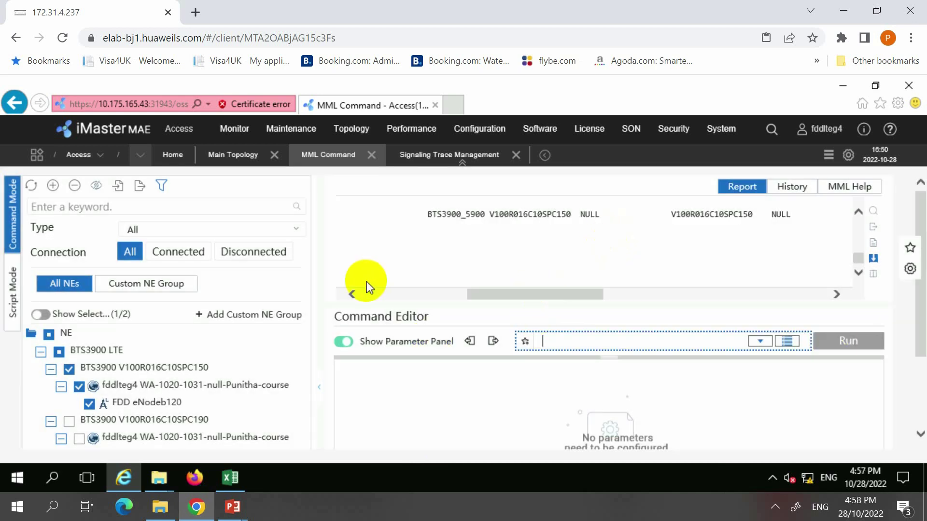
scroll(525, 293, "up", 1)
left_click_drag(480, 294, 353, 294)
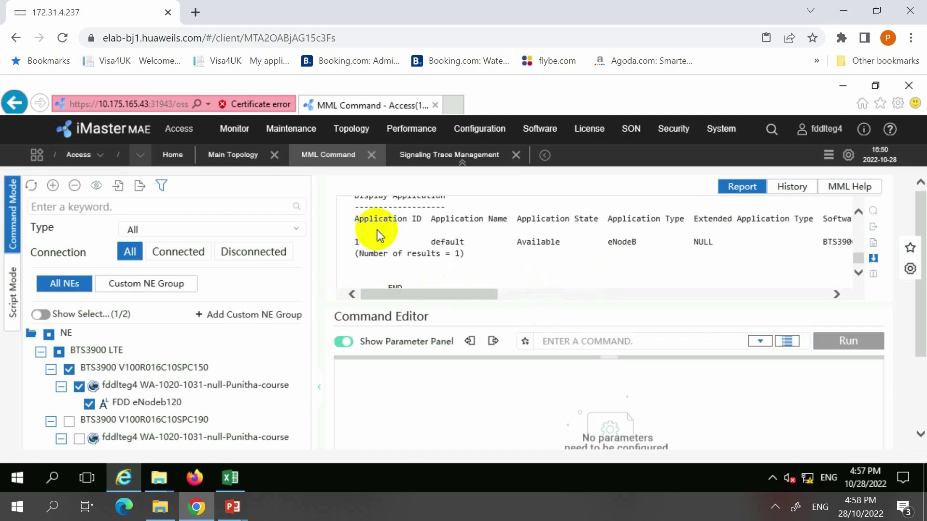
left_click_drag(424, 294, 742, 311)
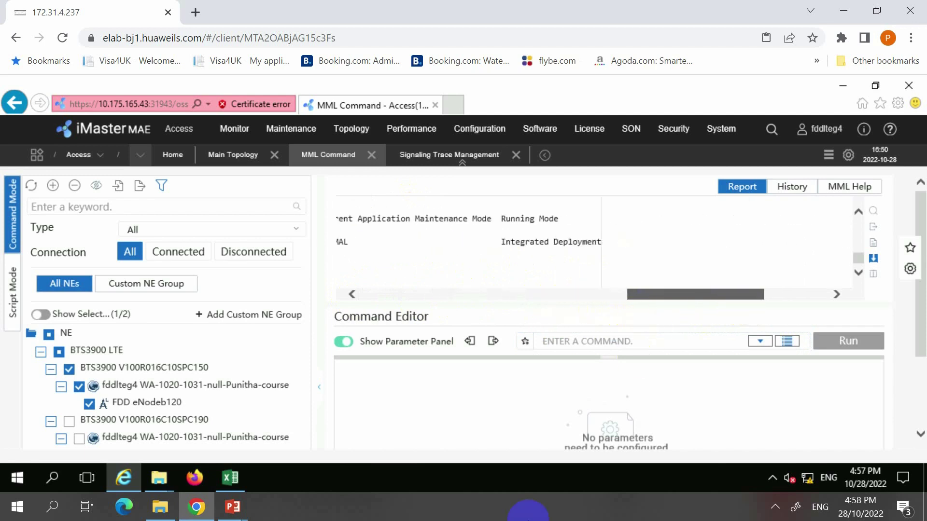
Step: Return to the slide show, advance to the Set NE slide, and switch to the pen
mouse_move(232, 510)
left_click(306, 461)
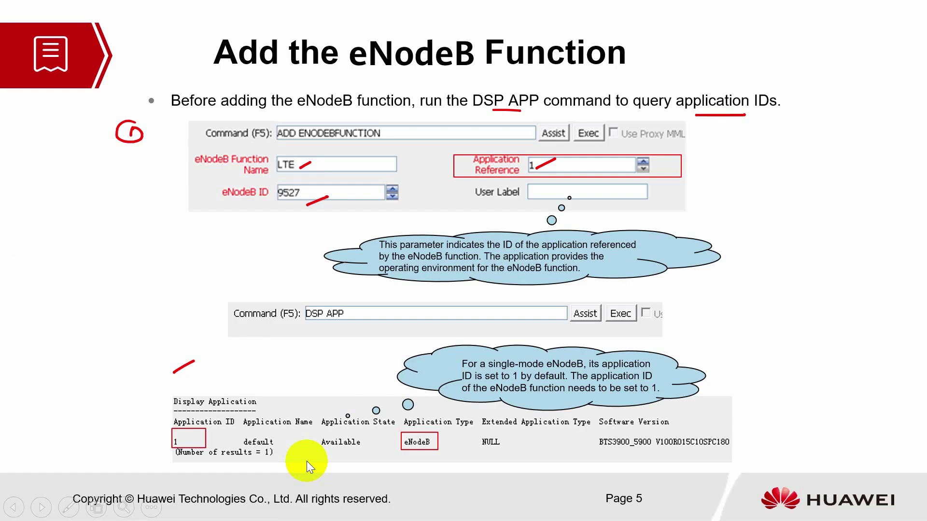
left_click(306, 461)
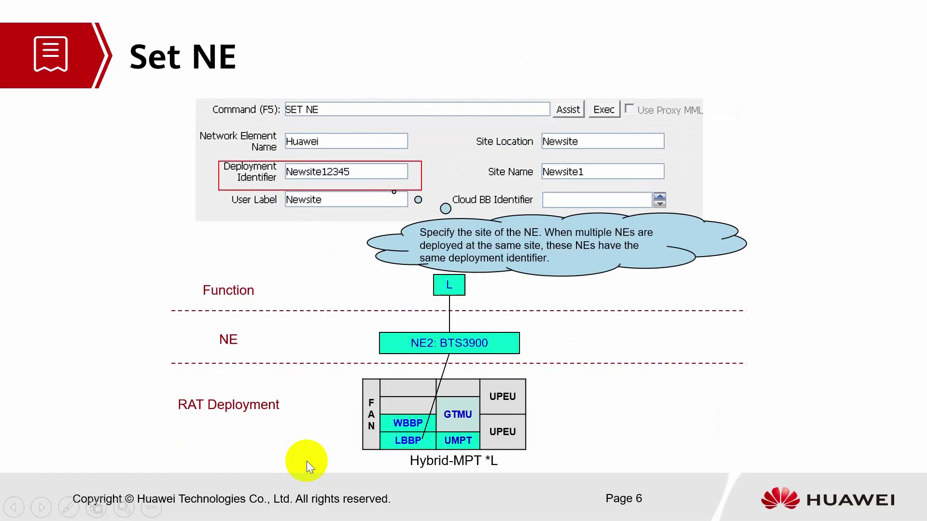
key("ctrl+p")
Step: Write (optional) by the Set NE title and tick the NE name, Deployment Identifier, User Label and Site fields
left_click_drag(162, 78, 207, 75)
left_click_drag(251, 42, 403, 54)
left_click_drag(323, 103, 342, 95)
left_click_drag(321, 144, 337, 140)
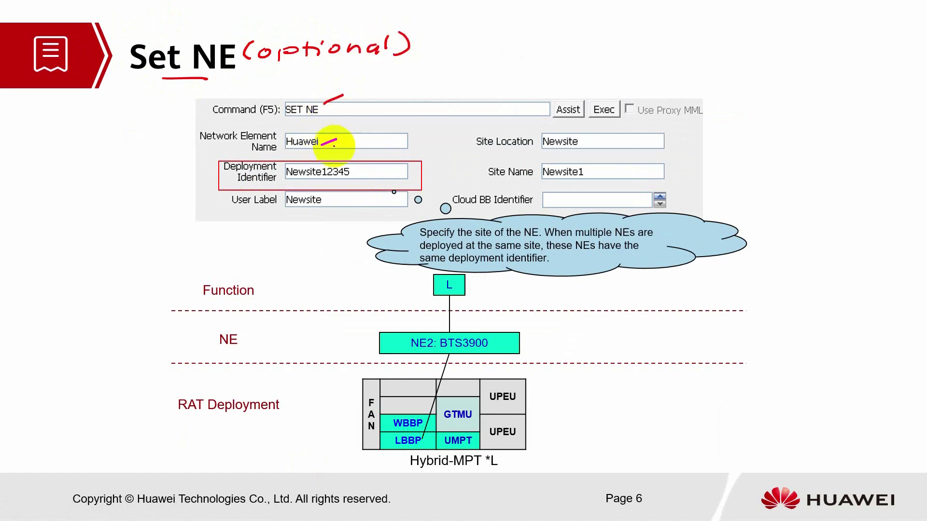
left_click_drag(378, 179, 400, 172)
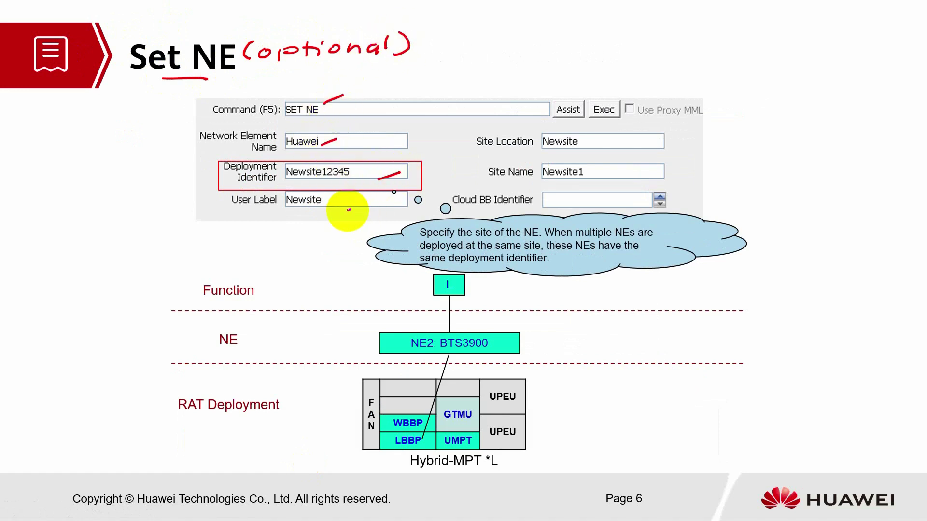
left_click_drag(346, 210, 365, 204)
left_click_drag(538, 153, 549, 148)
mouse_move(549, 185)
left_mouse_down()
mouse_move(571, 177)
mouse_move(573, 196)
mouse_move(658, 187)
mouse_move(720, 196)
left_mouse_up()
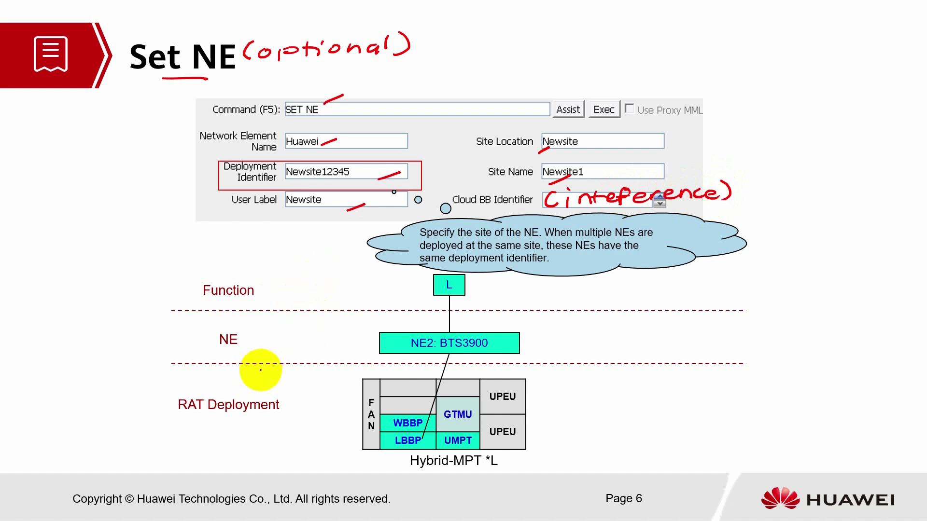
Step: Bracket RAT Deployment, NE and Function layers, write HW, and star the same-deployment-identifier note
left_click_drag(173, 393, 169, 415)
left_click_drag(273, 392, 286, 413)
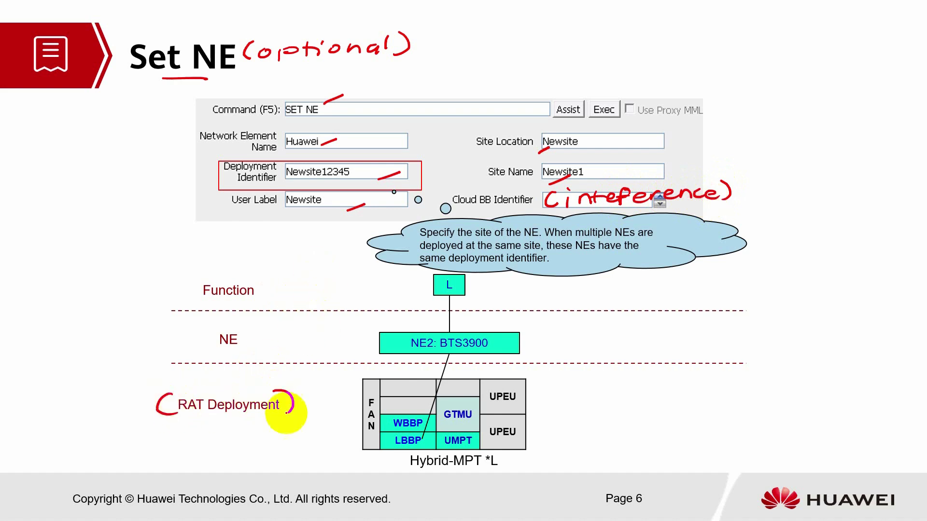
mouse_move(352, 405)
left_mouse_down()
mouse_move(334, 410)
mouse_move(329, 431)
mouse_move(356, 429)
left_mouse_up()
left_click_drag(216, 332, 254, 341)
left_click_drag(366, 339, 372, 358)
left_click_drag(531, 335, 542, 356)
left_click_drag(189, 282, 197, 299)
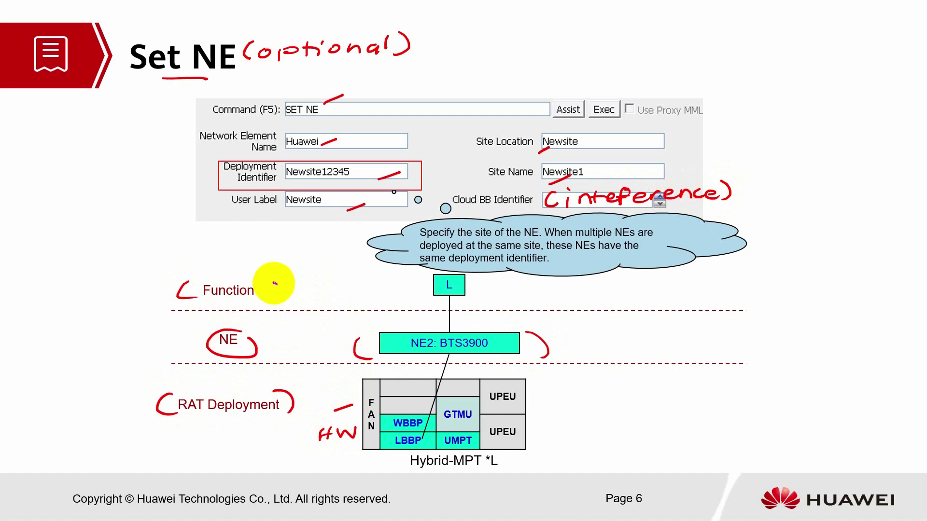
left_click_drag(273, 283, 279, 304)
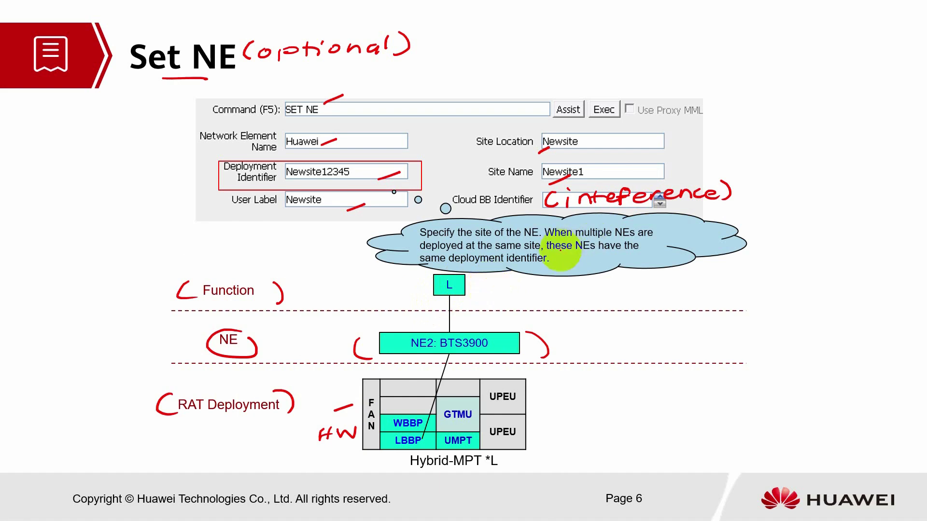
left_click_drag(421, 252, 417, 262)
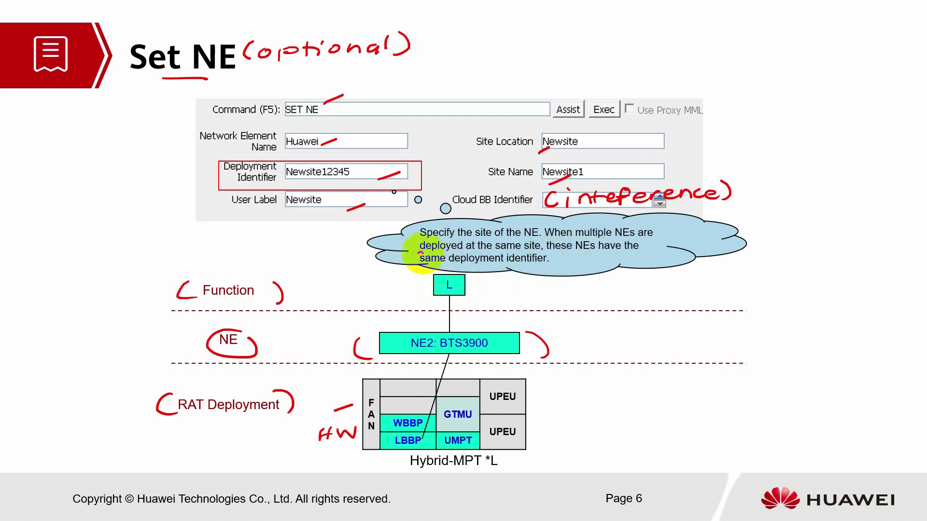
mouse_move(558, 250)
left_mouse_down()
mouse_move(562, 264)
mouse_move(587, 254)
left_mouse_up()
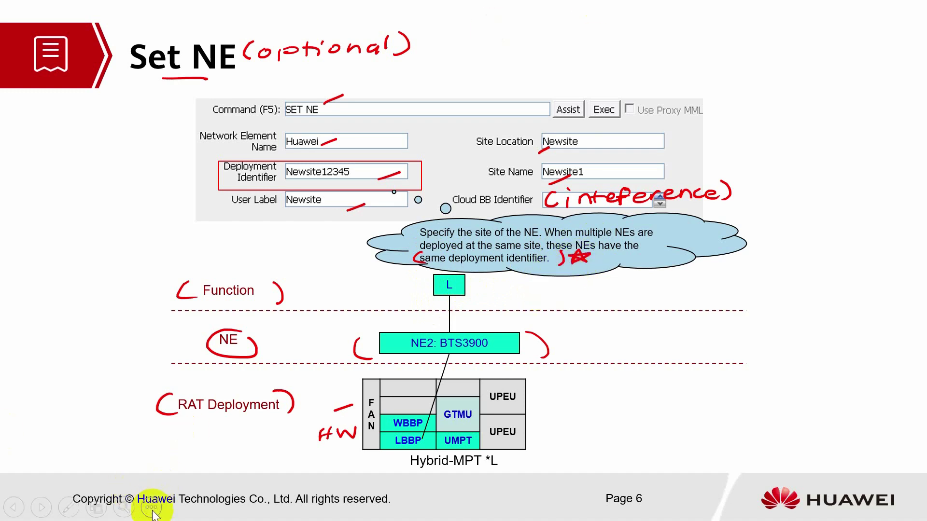
Step: Show the Windows taskbar from the slide-show Screen menu
left_click(153, 512)
mouse_move(148, 362)
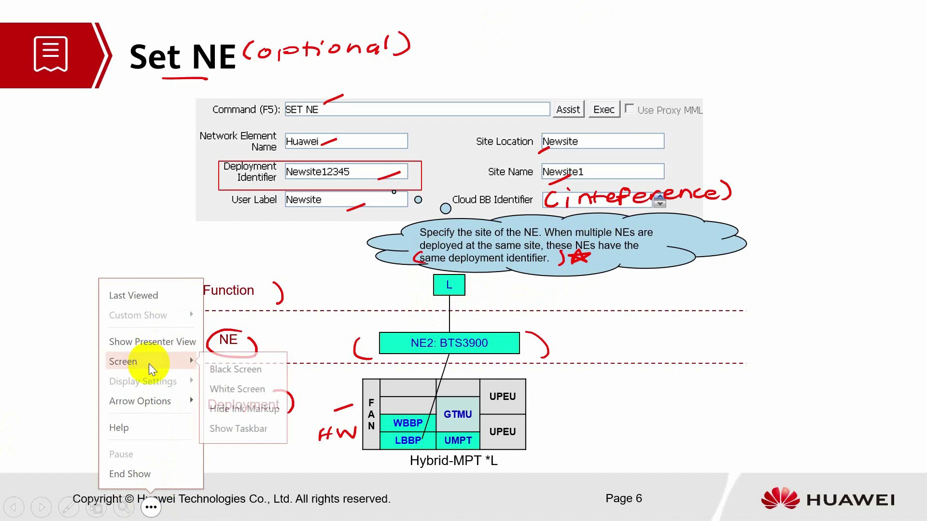
left_click(232, 428)
Step: In iMaster MAE, enter SET NE and scroll through its parameters
left_click(196, 507)
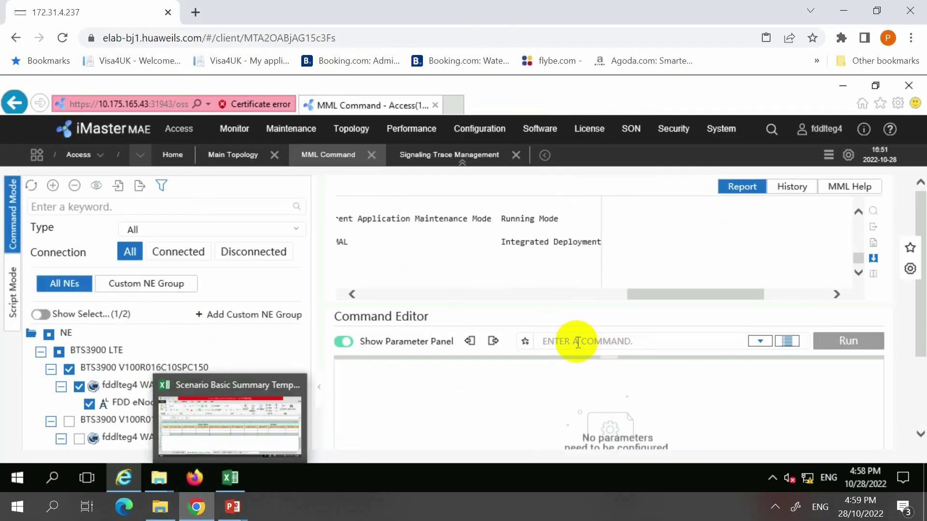
left_click(579, 342)
type("S")
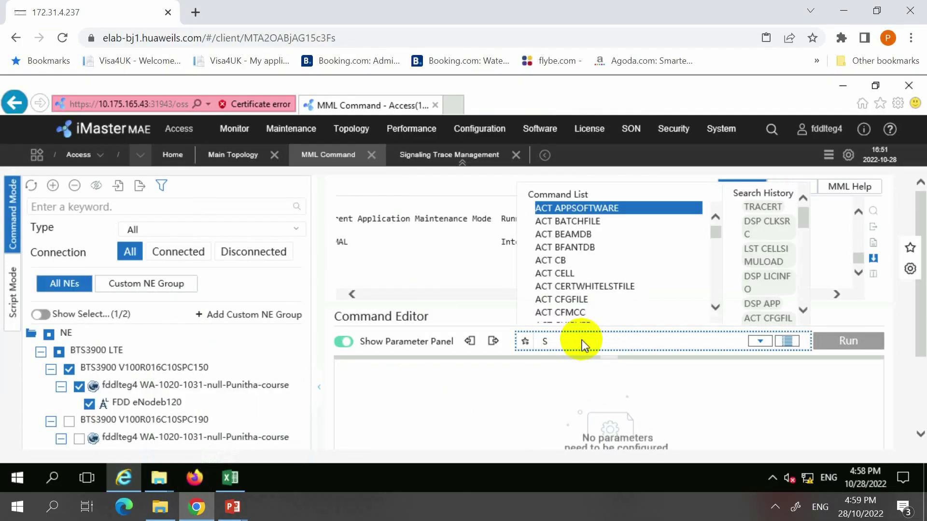
type("ET N")
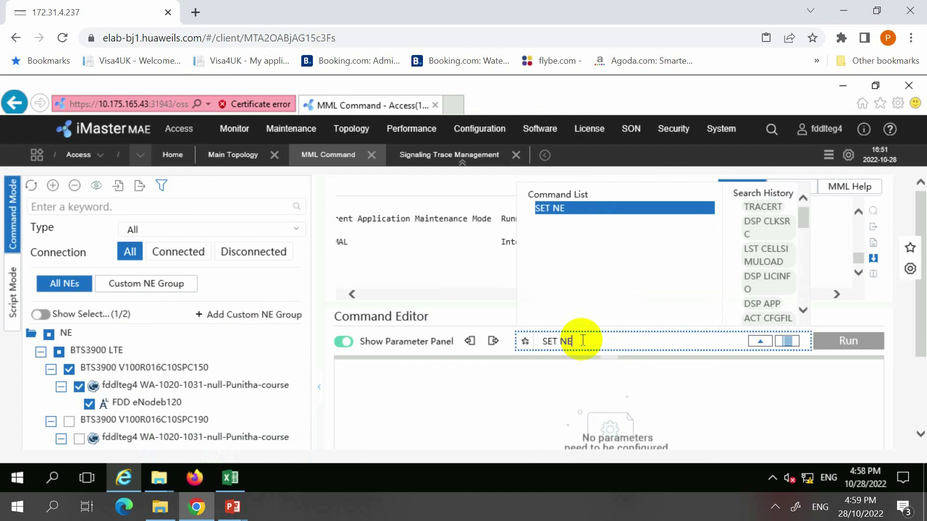
type("E")
key("Return")
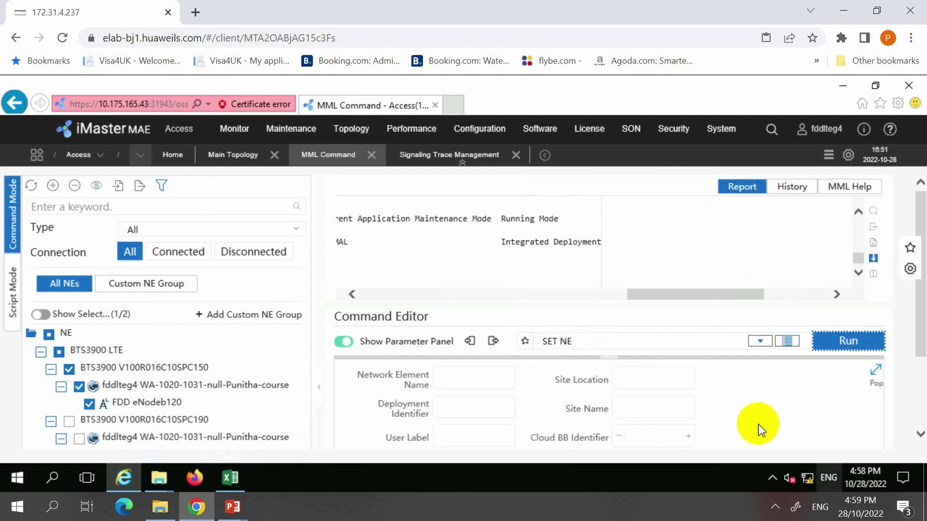
scroll(825, 422, "down", 2)
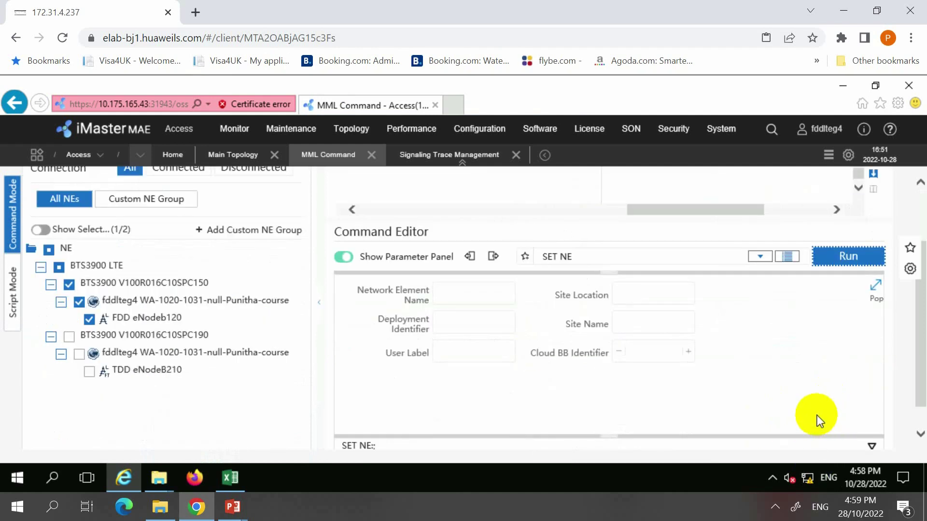
scroll(820, 413, "up", 2)
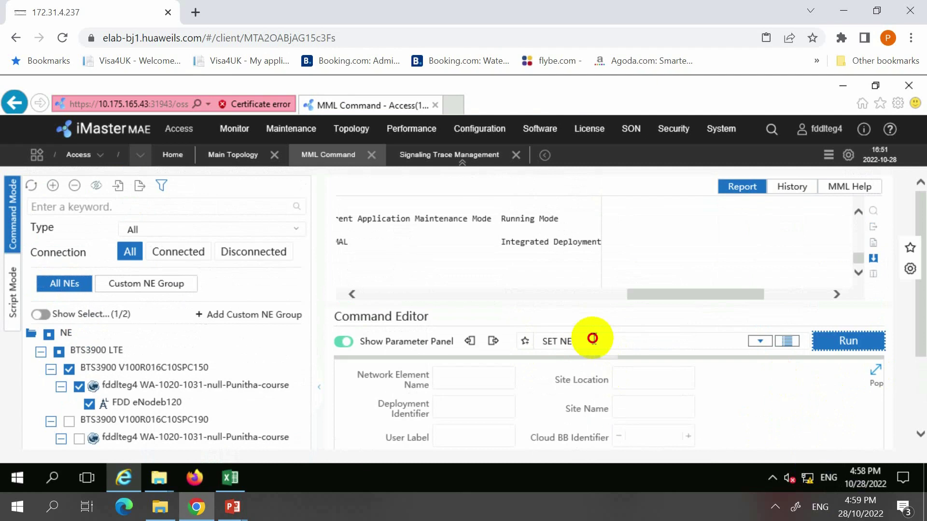
Step: Replace SET NE with the LST NE command
left_click(593, 337)
type("L")
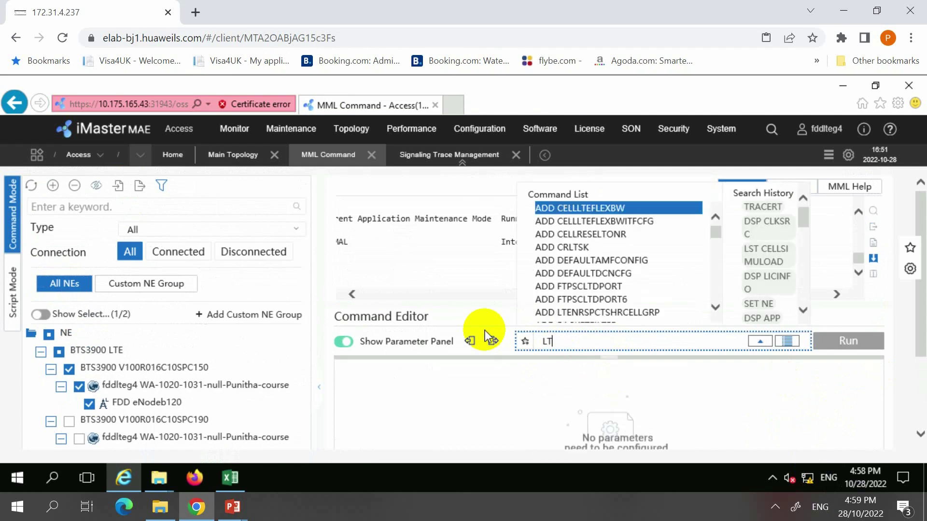
type("ST ")
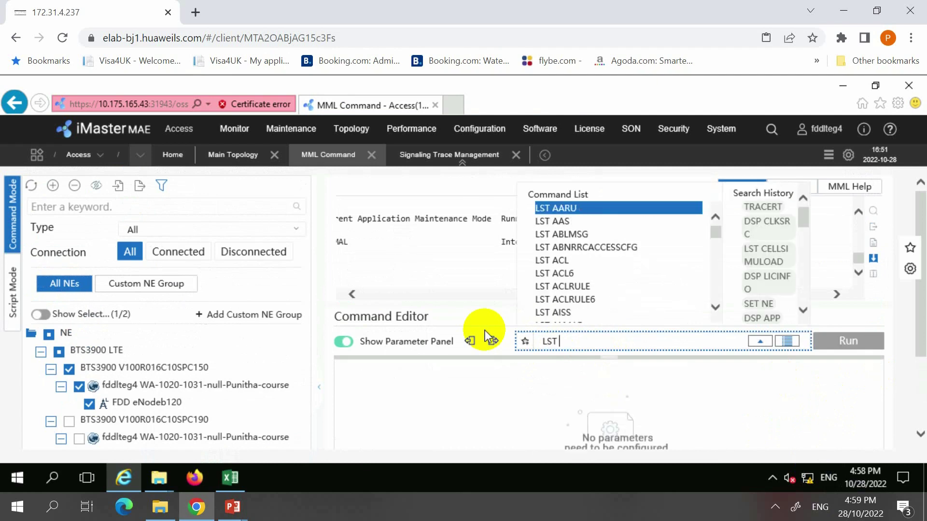
type("NE")
key("Return")
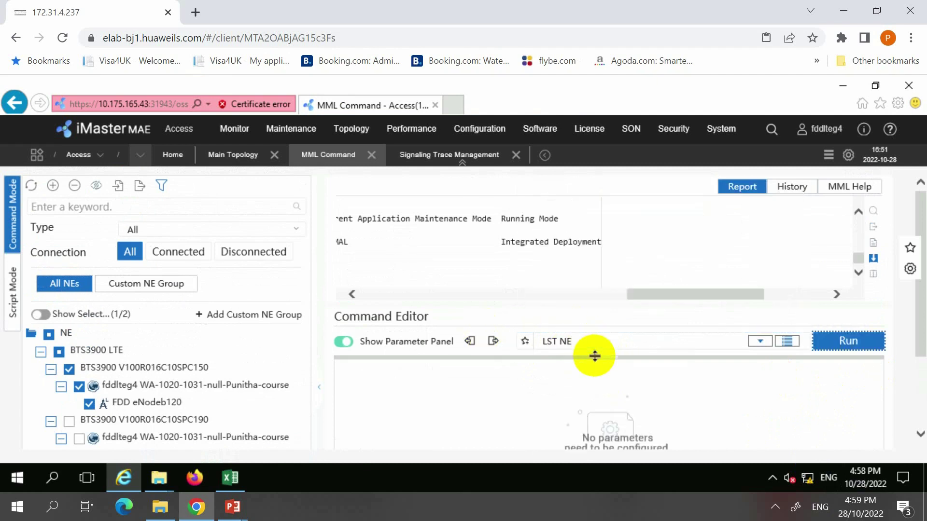
left_click(833, 348)
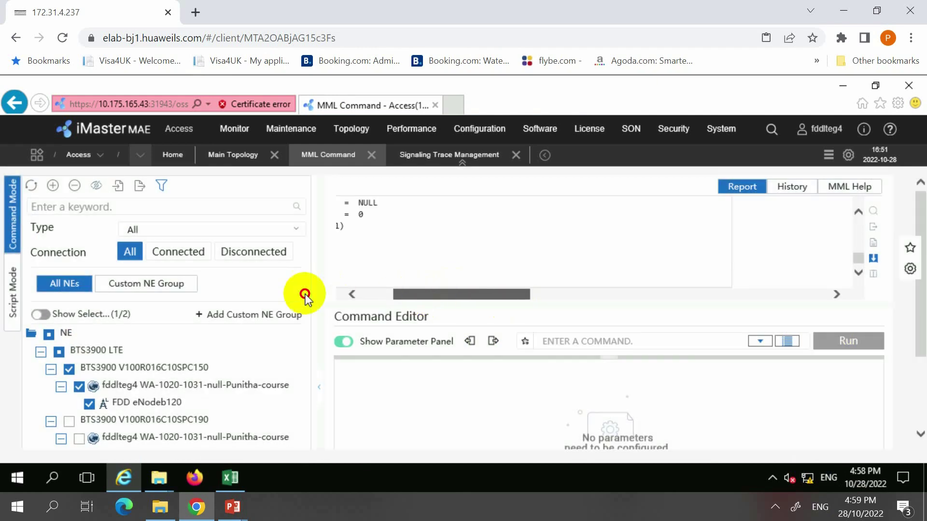
left_click(352, 295)
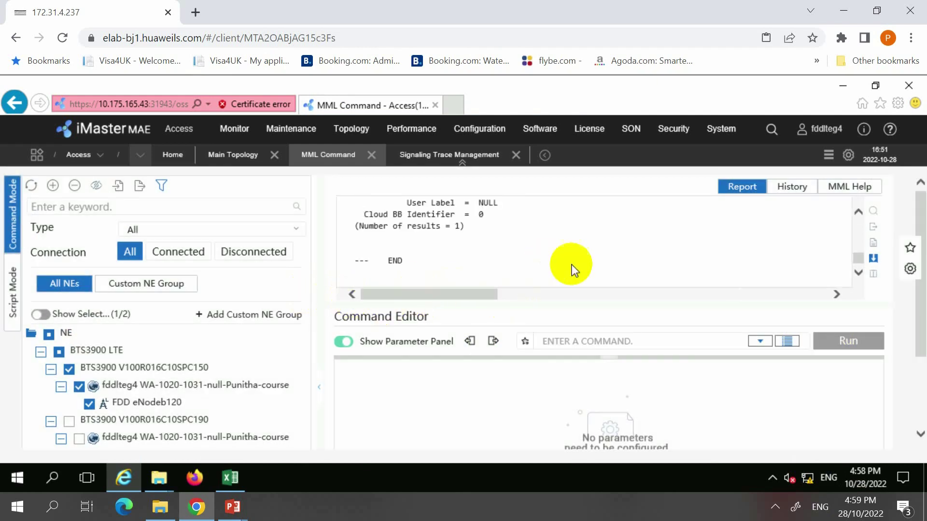
scroll(584, 253, "up", 1)
scroll(591, 234, "up", 3)
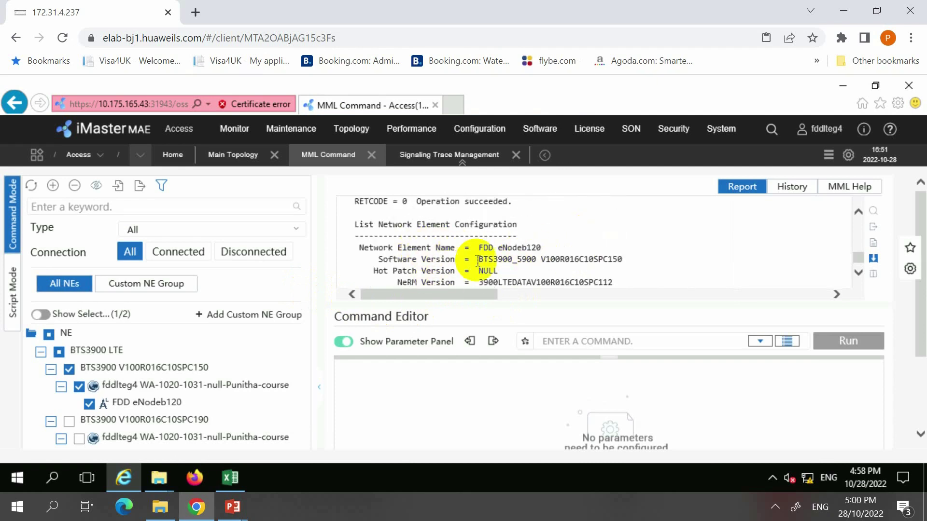
scroll(522, 247, "down", 1)
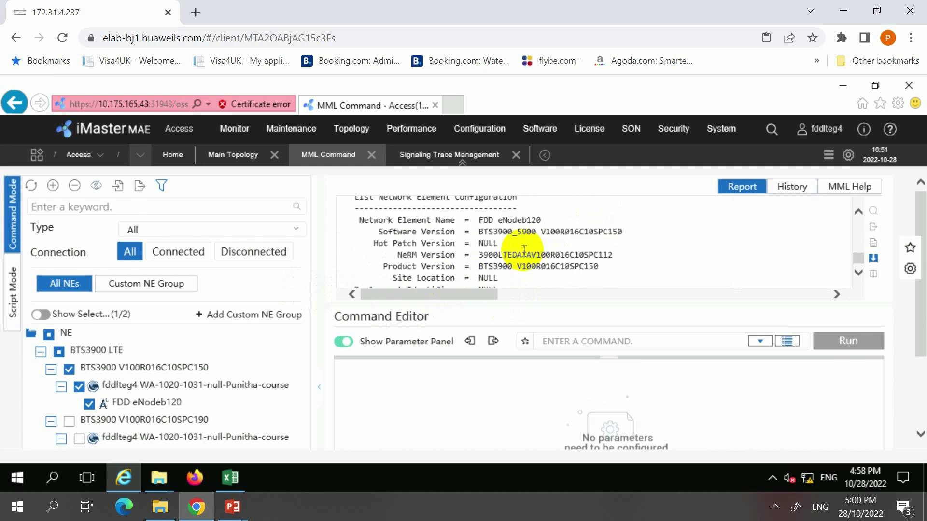
scroll(523, 250, "down", 1)
scroll(521, 251, "down", 1)
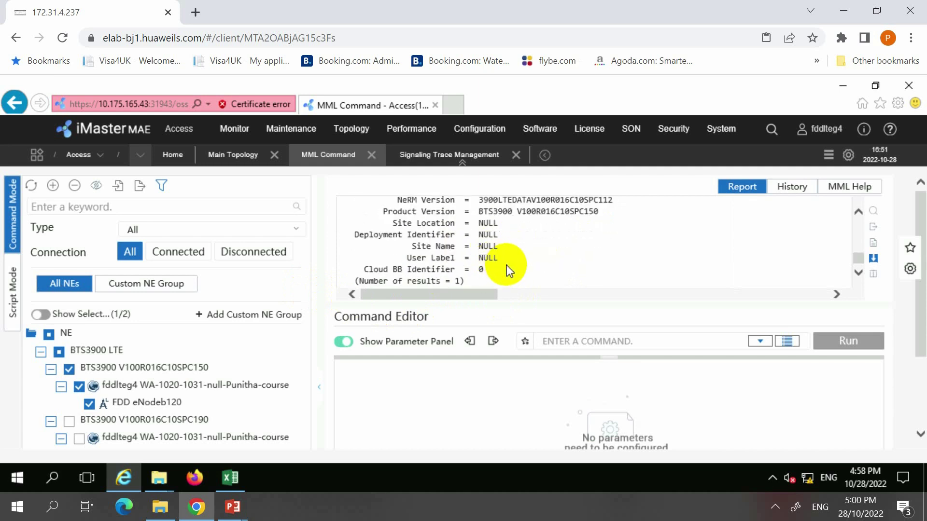
left_click(475, 271)
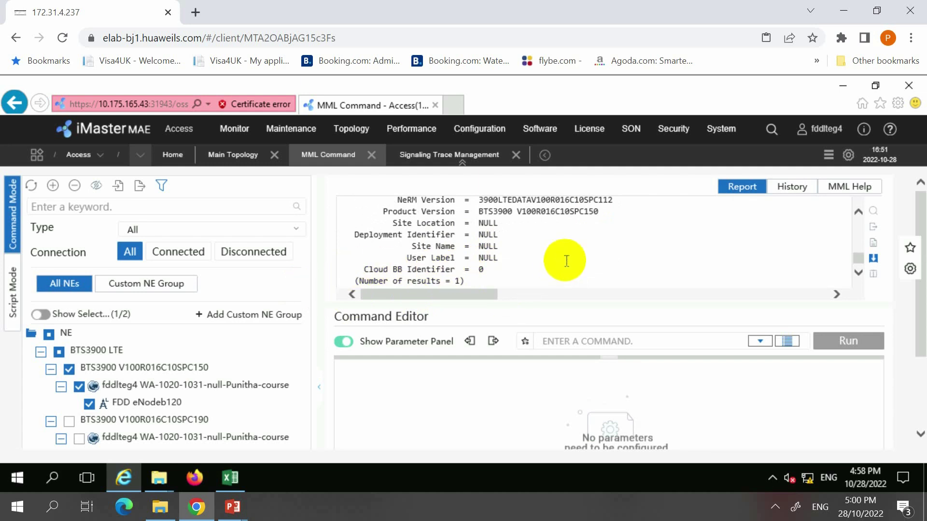
scroll(572, 253, "up", 3)
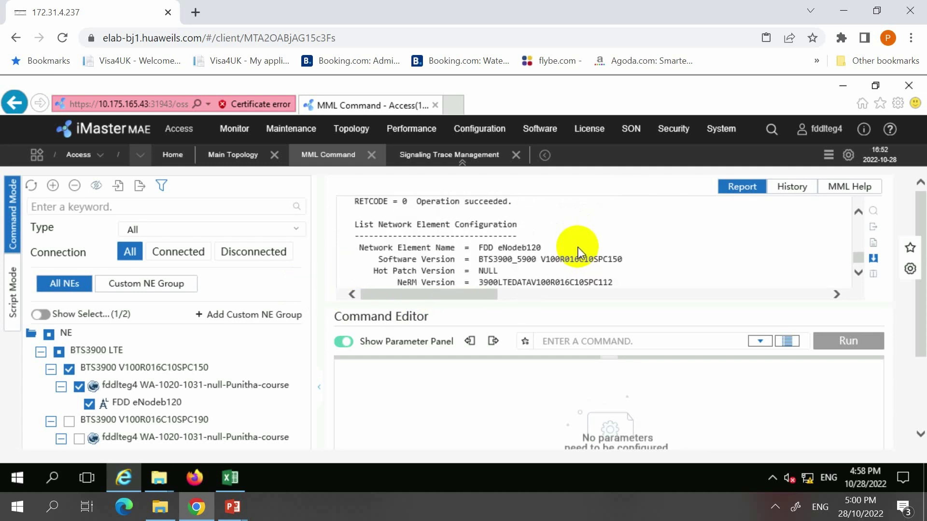
scroll(579, 243, "up", 1)
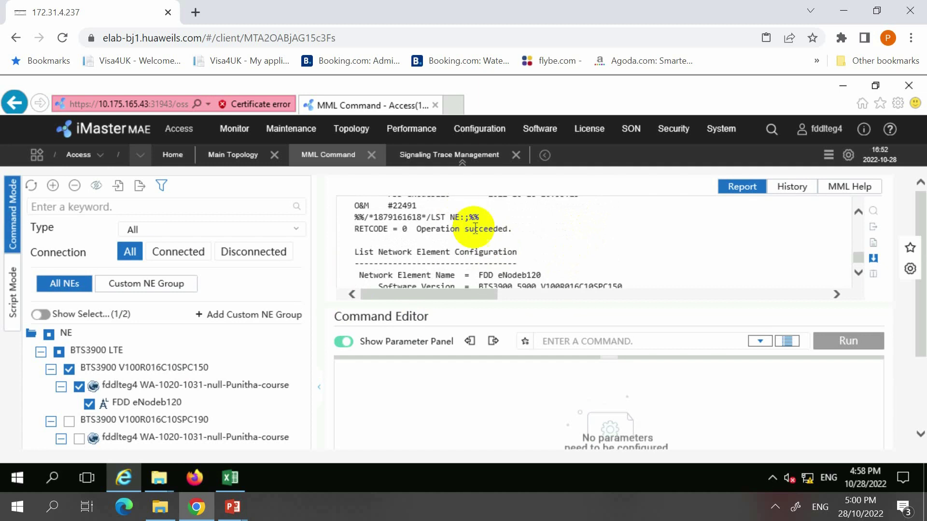
scroll(580, 246, "down", 3)
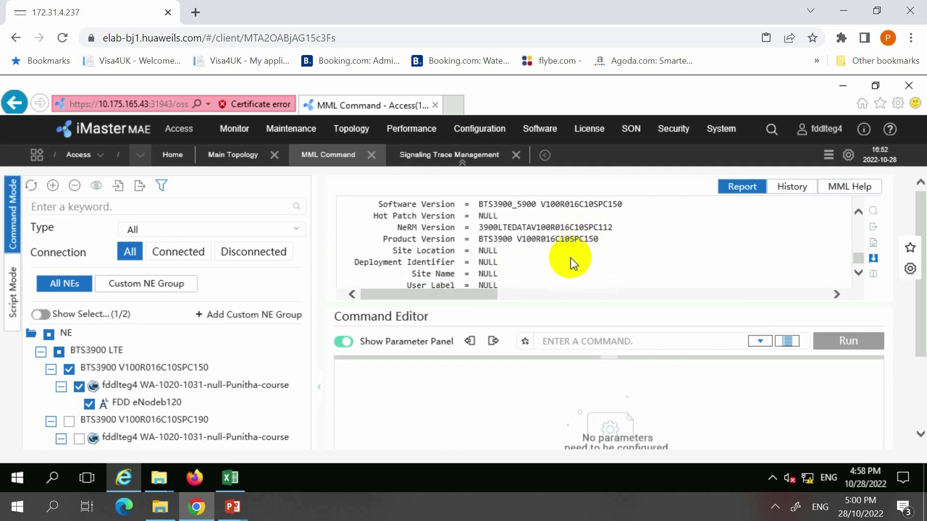
scroll(571, 257, "down", 4)
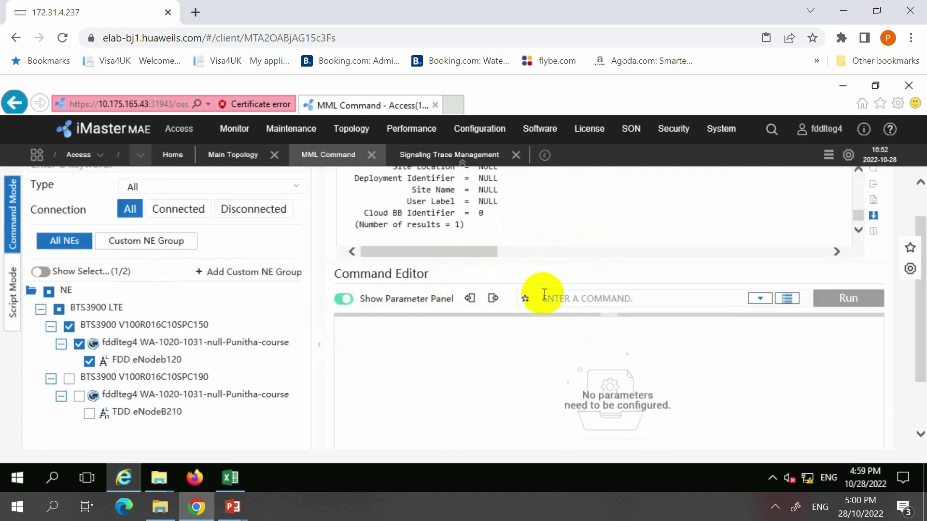
Step: On the Add an Operator slide, underline the title and top note, and star the note
mouse_move(232, 507)
left_click(299, 453)
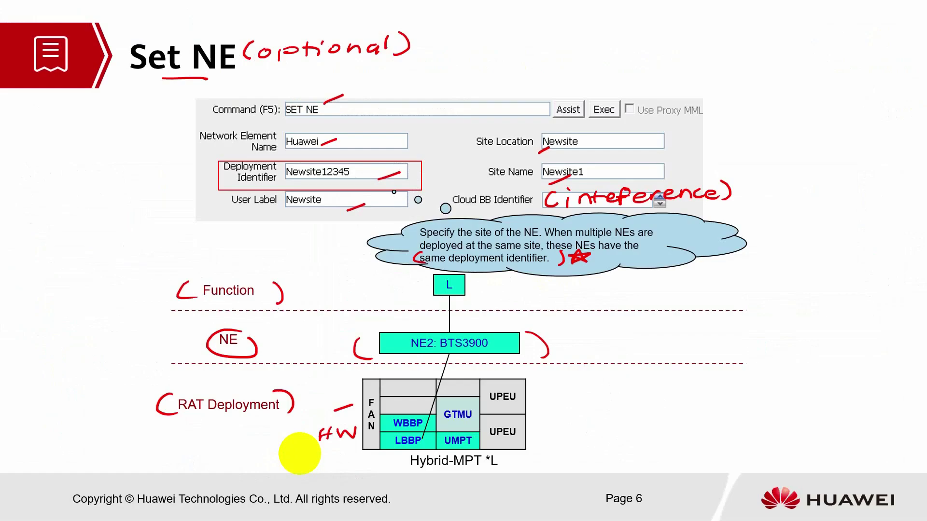
key("Right")
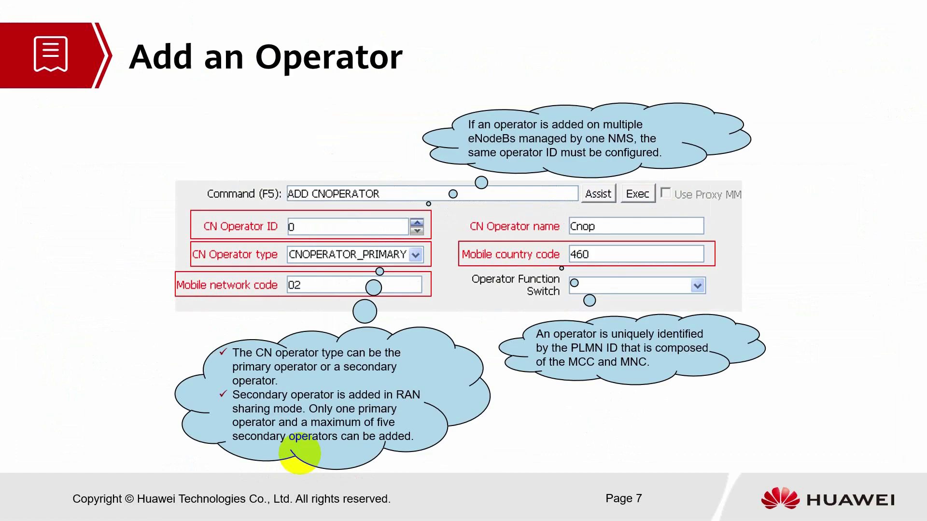
left_click_drag(157, 80, 236, 80)
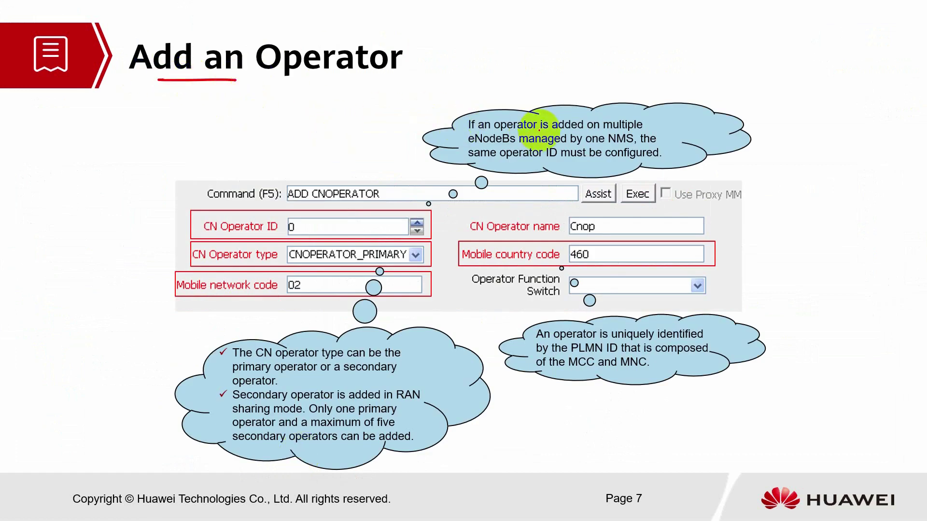
left_click_drag(552, 129, 644, 128)
left_click_drag(539, 144, 511, 144)
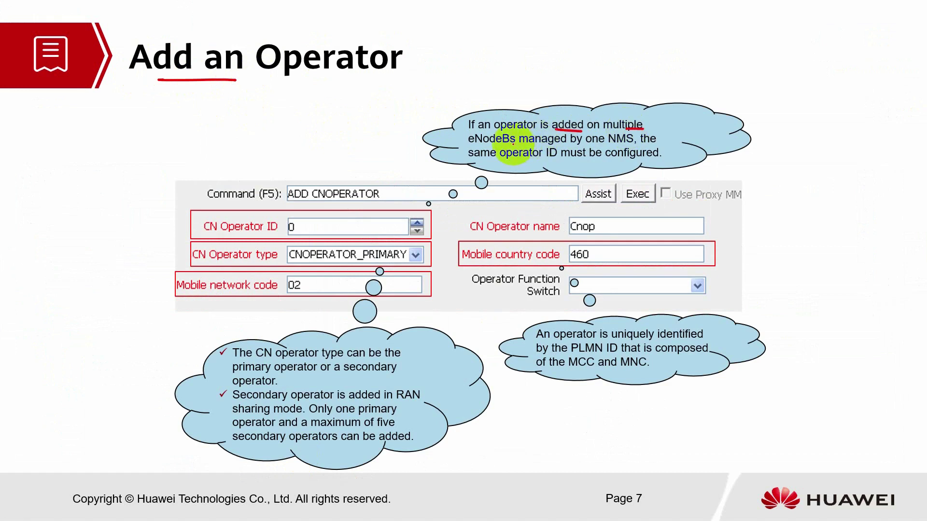
left_click_drag(591, 144, 633, 144)
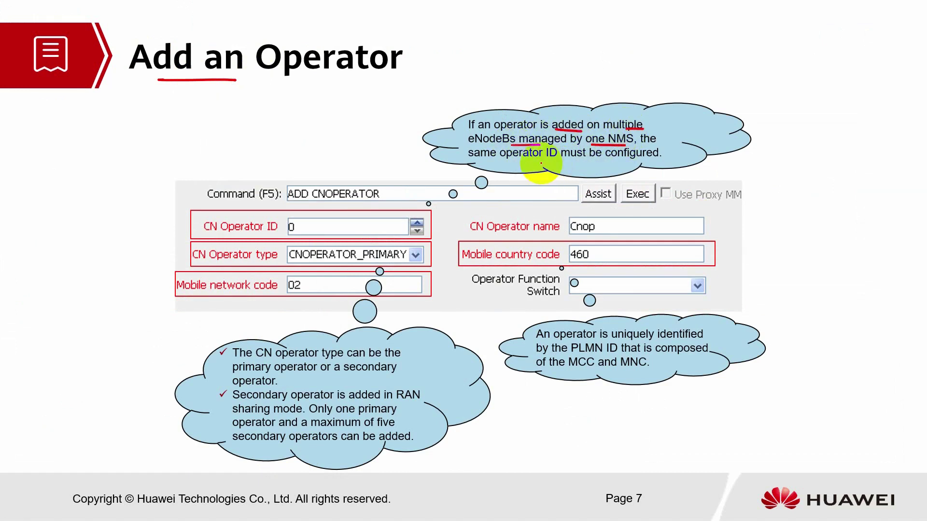
left_click_drag(515, 162, 649, 162)
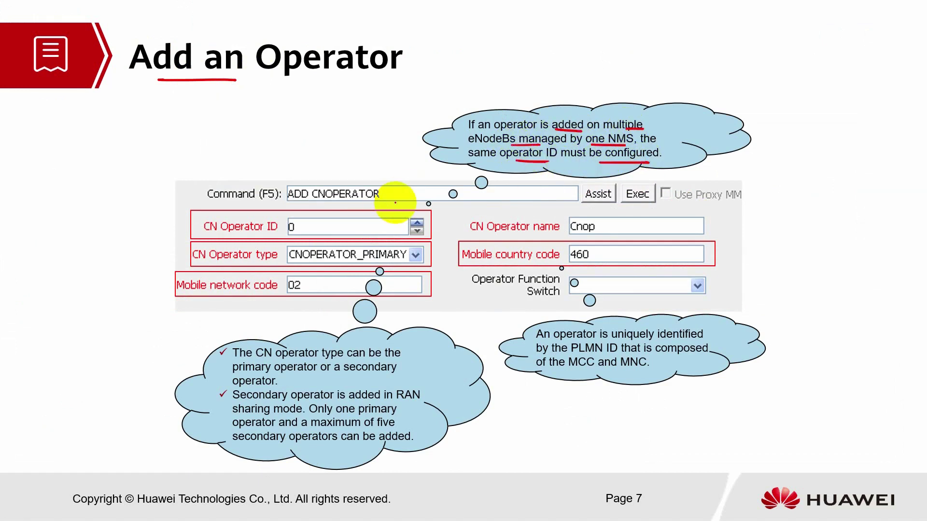
left_click_drag(393, 134, 399, 136)
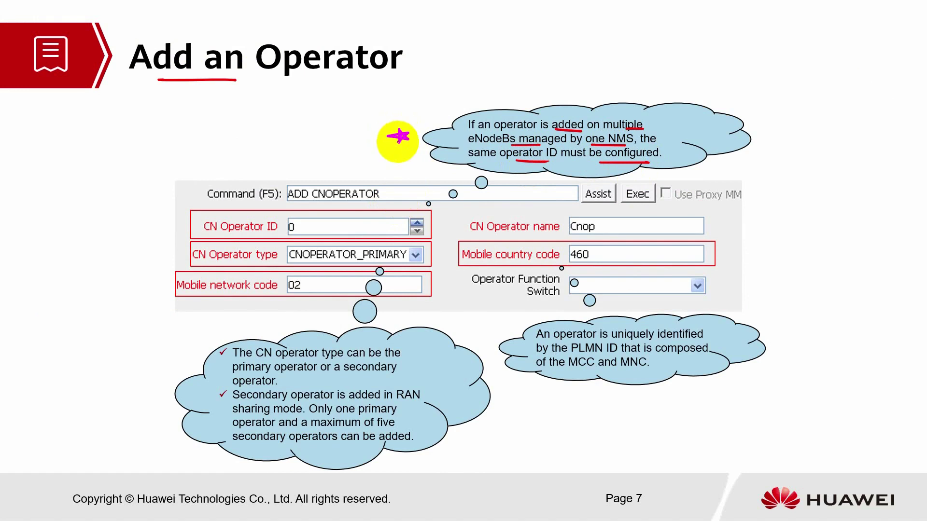
Step: Write 3s by CN Operator ID and type, underline the bottom note, MCC and MNC, and circle 460
left_click_drag(314, 218, 310, 233)
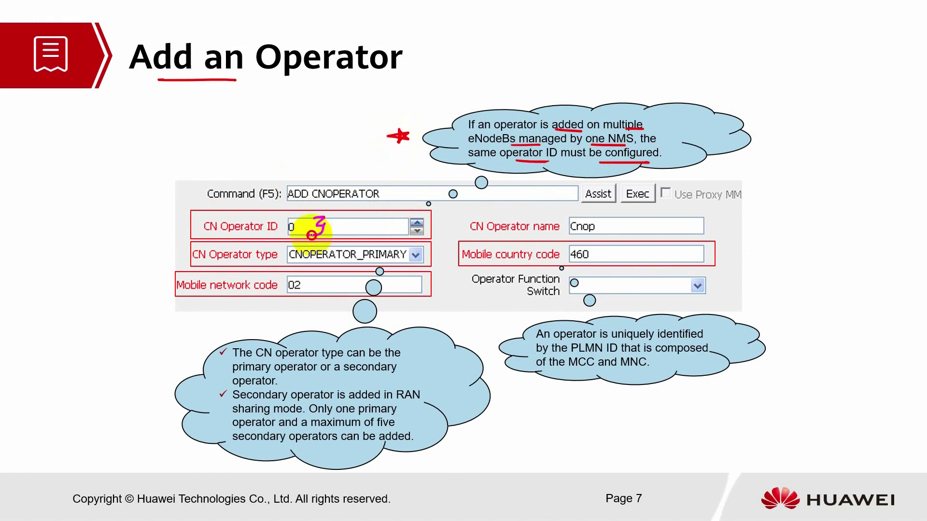
left_click_drag(418, 248, 421, 265)
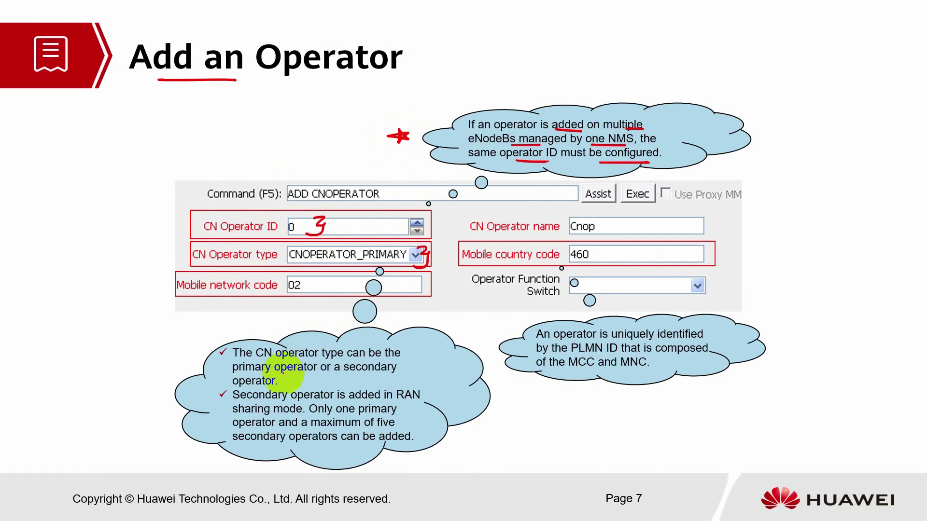
mouse_move(266, 372)
left_mouse_down()
mouse_move(374, 372)
mouse_move(284, 386)
mouse_move(330, 402)
left_mouse_up()
left_click_drag(393, 402, 420, 401)
left_click_drag(256, 418, 288, 418)
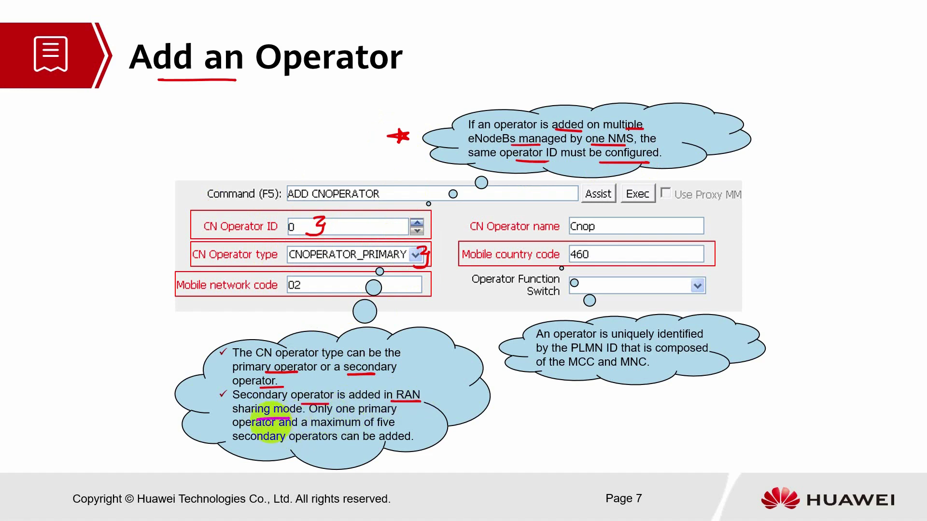
left_click_drag(336, 426, 362, 424)
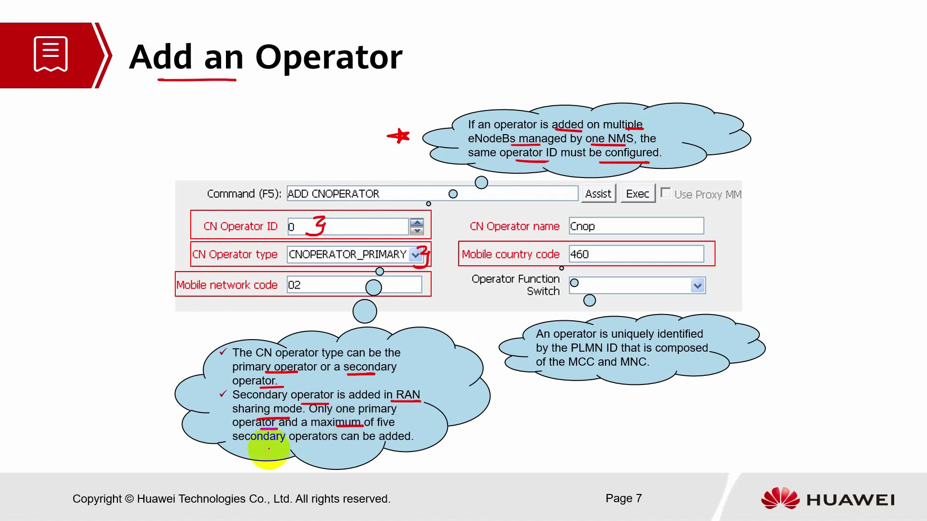
left_click_drag(263, 451, 299, 447)
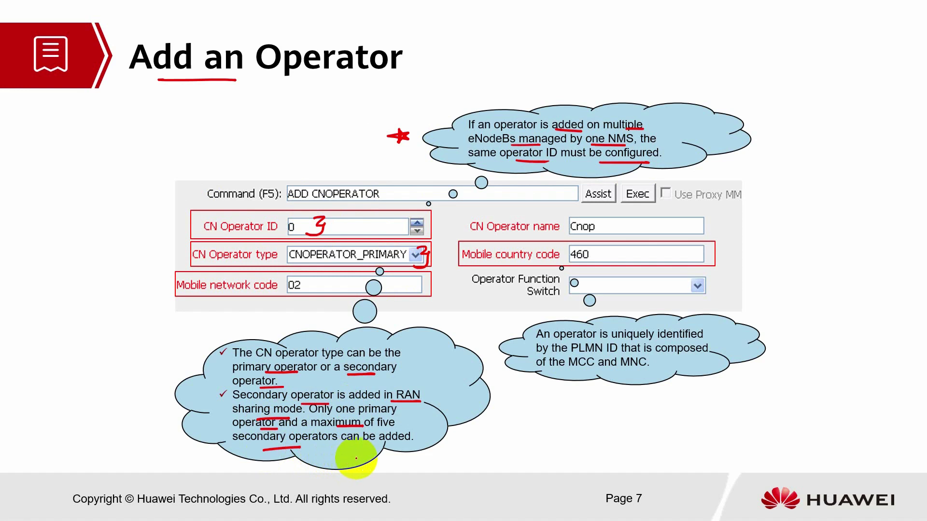
left_click_drag(587, 348, 584, 361)
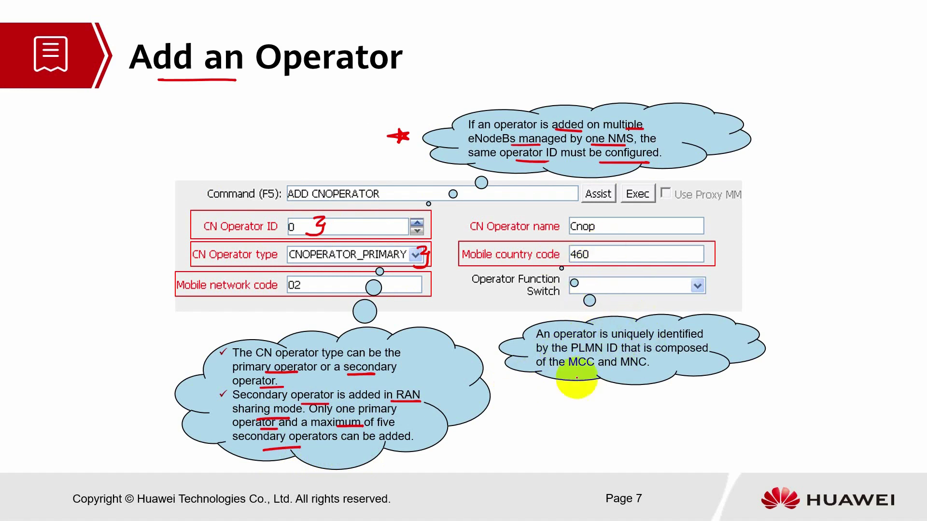
left_click_drag(576, 369, 652, 369)
mouse_move(598, 244)
left_mouse_down()
mouse_move(563, 247)
mouse_move(609, 258)
mouse_move(621, 251)
left_mouse_up()
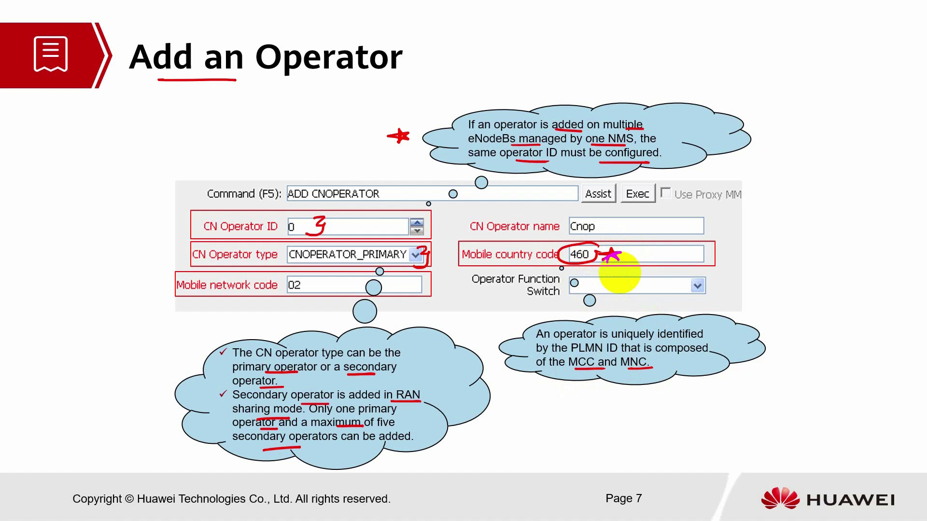
Step: Back in iMaster MAE, enter LST CNOPERATOR as the MML command
left_click(240, 507)
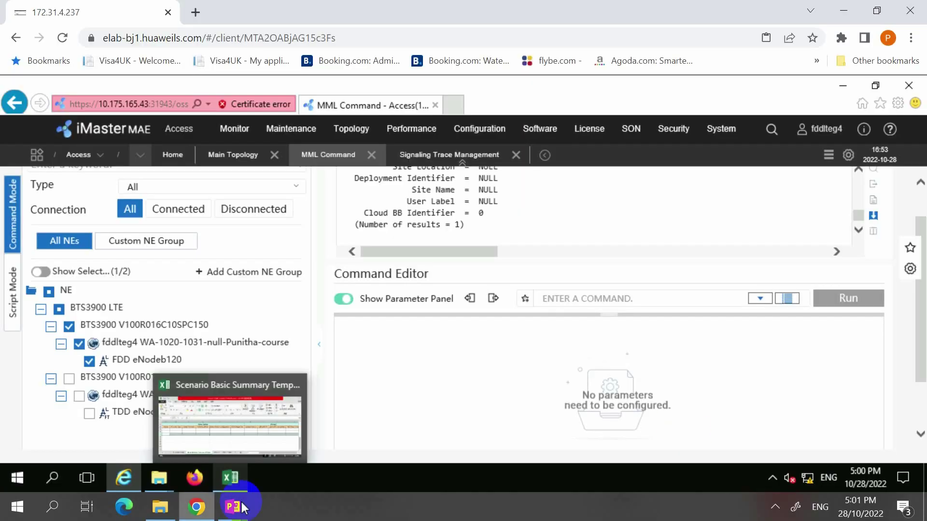
left_click(558, 296)
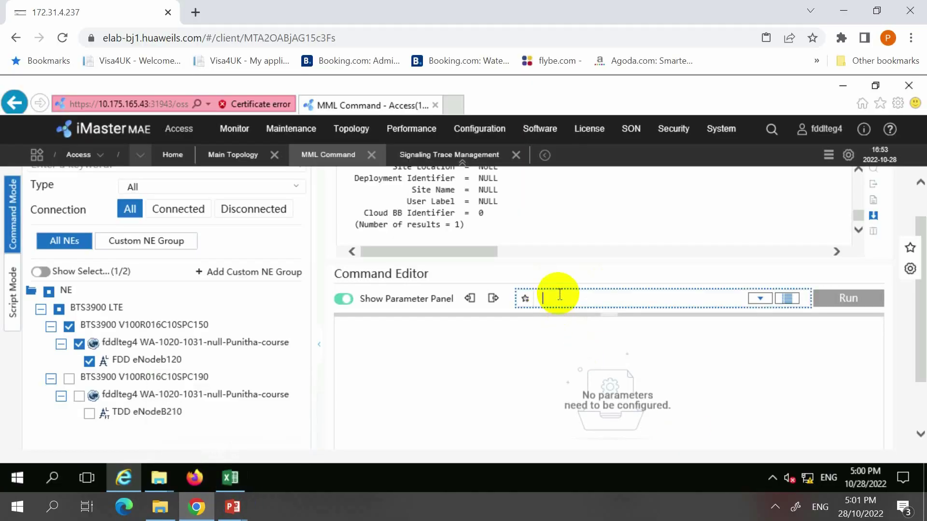
type("LST")
type("CN")
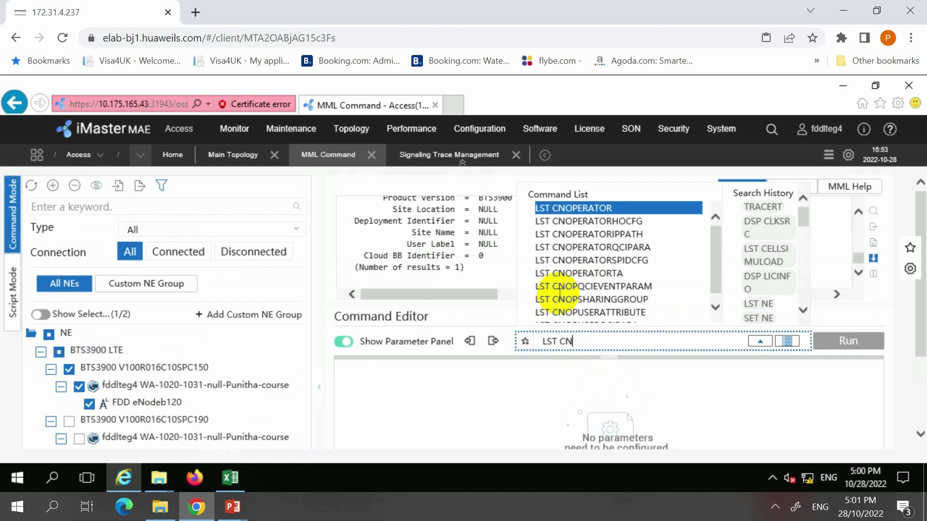
key("Return")
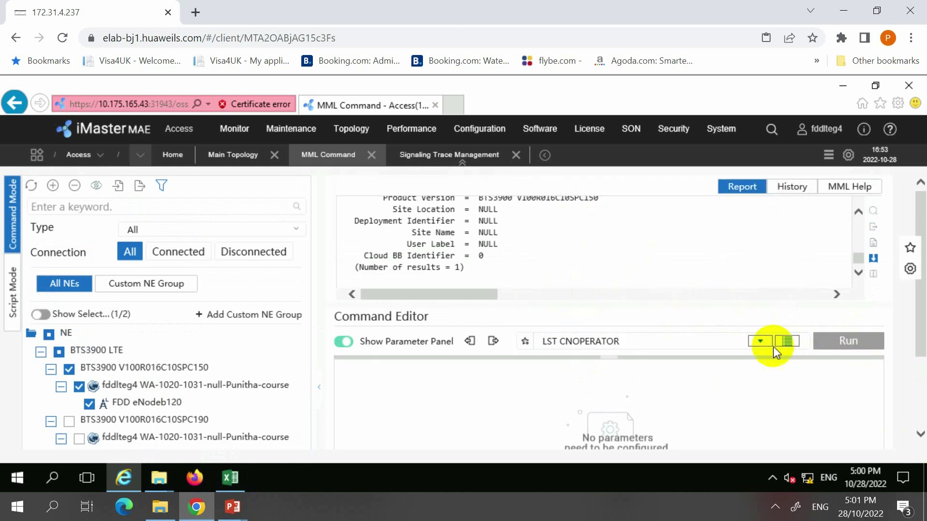
Step: Pick LST CNOPERATOR from the matching commands and run it, returning one operator
left_click(636, 343)
left_click(623, 341)
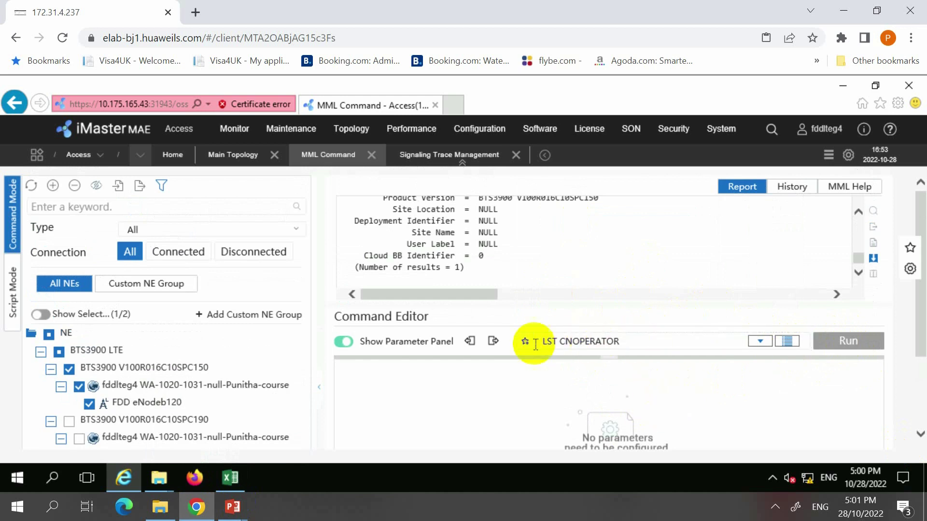
left_click(567, 341)
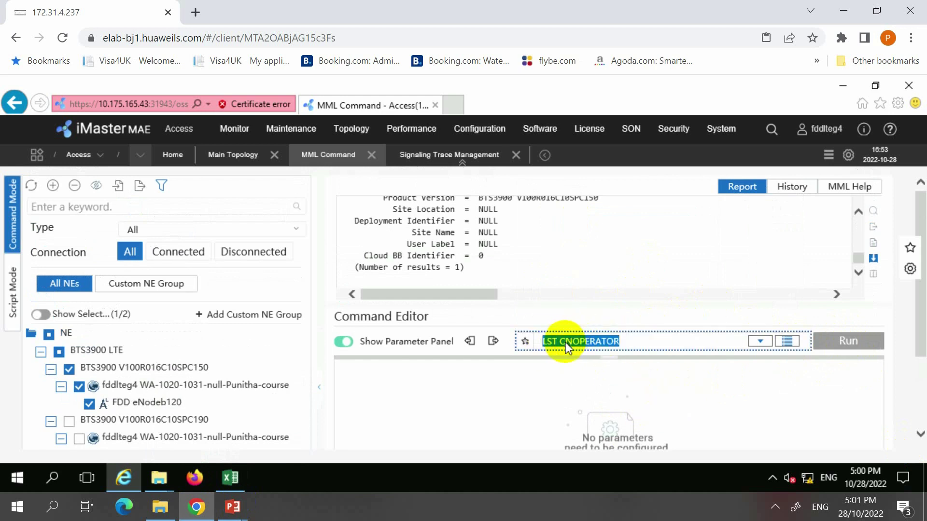
left_click(563, 341)
left_click(561, 341)
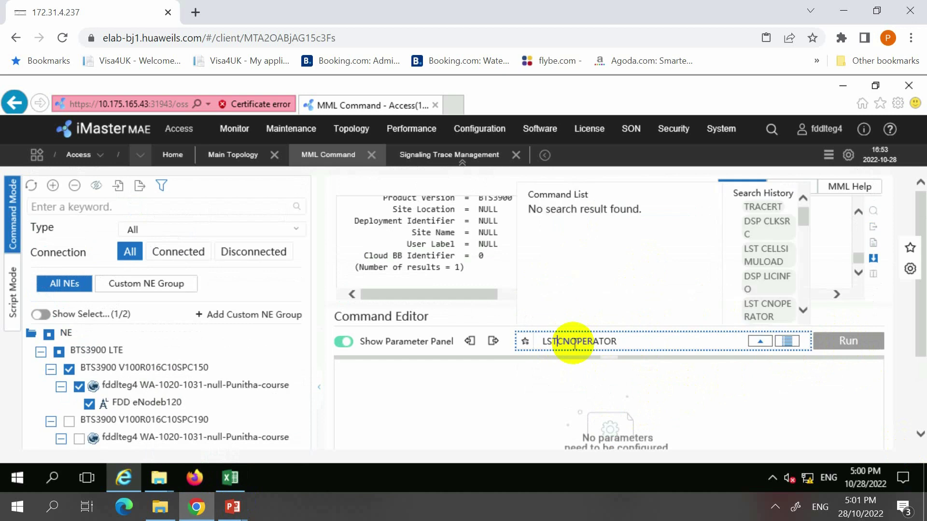
left_click(599, 207)
left_click(683, 208)
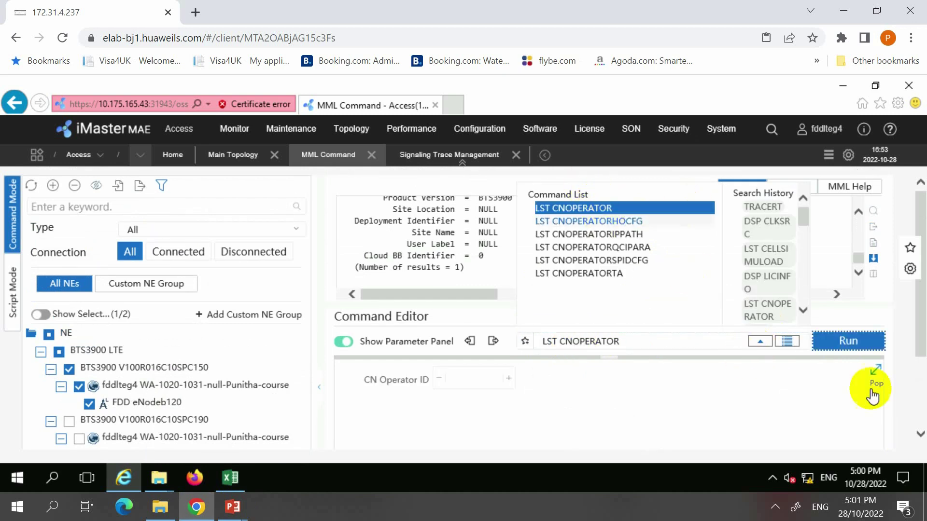
left_click(827, 343)
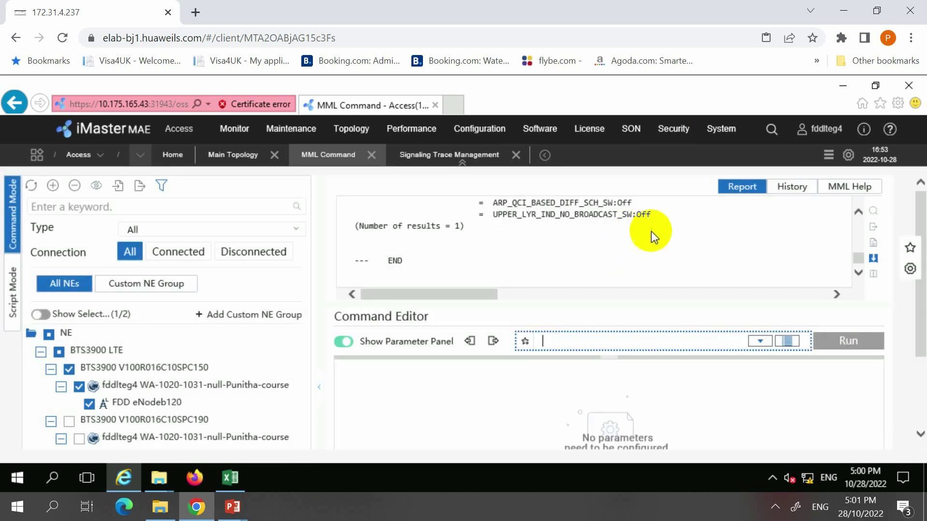
left_click(858, 212)
scroll(613, 255, "down", 2)
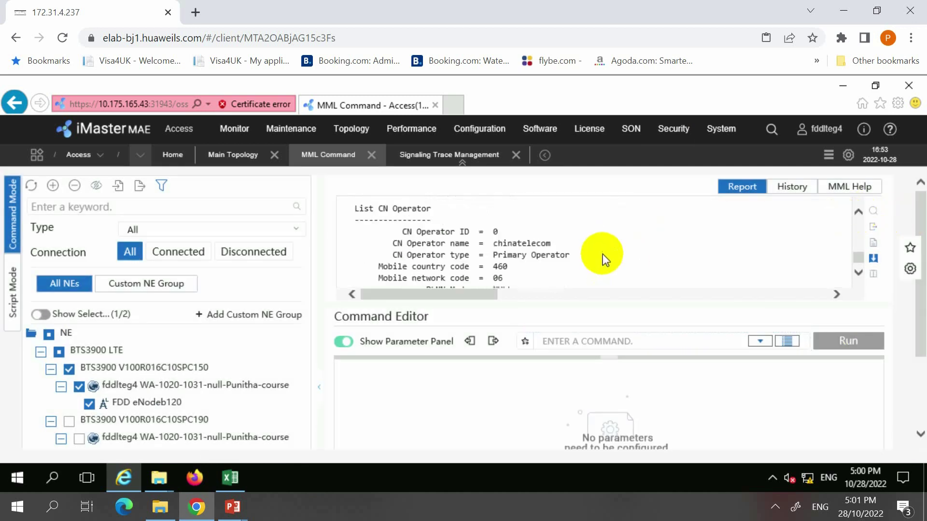
left_click(398, 233)
mouse_move(398, 233)
left_mouse_down()
mouse_move(521, 230)
mouse_move(558, 244)
mouse_move(384, 241)
left_mouse_up()
left_click(475, 246)
scroll(562, 261, "down", 1)
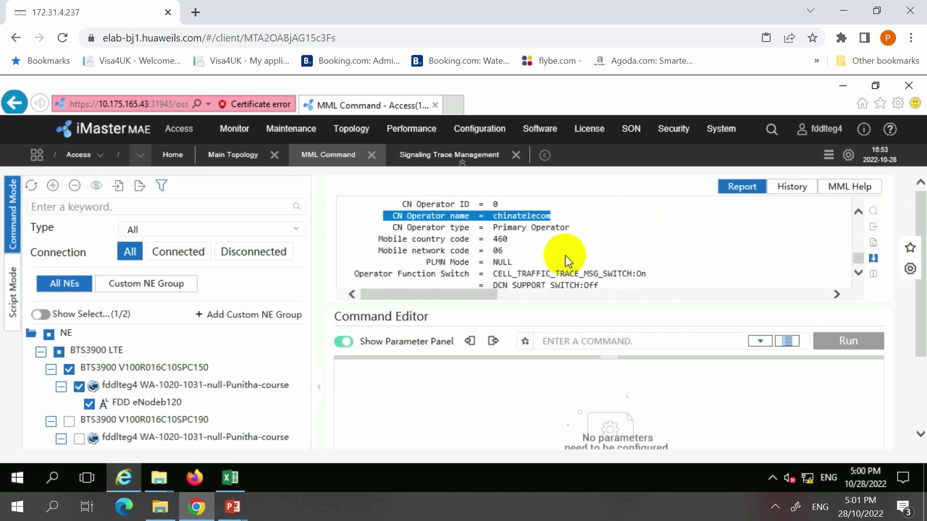
left_click_drag(564, 223, 355, 240)
left_click(537, 249)
left_click_drag(517, 253, 356, 253)
scroll(534, 251, "down", 1)
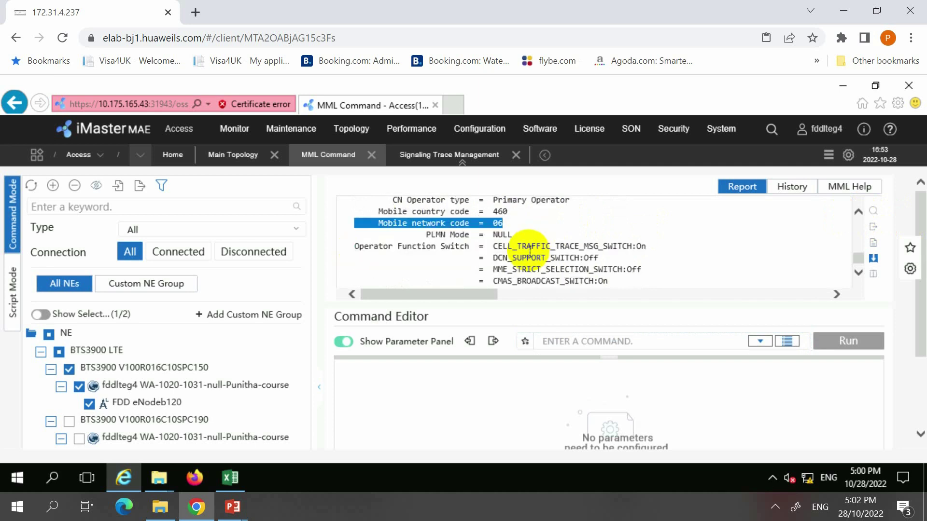
left_click(526, 235)
scroll(618, 228, "down", 1)
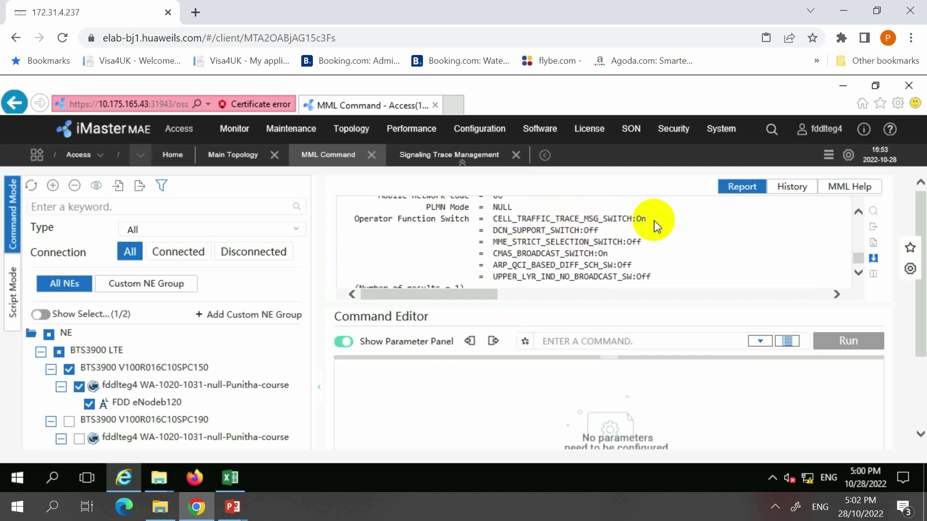
left_click_drag(617, 253, 480, 253)
scroll(548, 245, "down", 1)
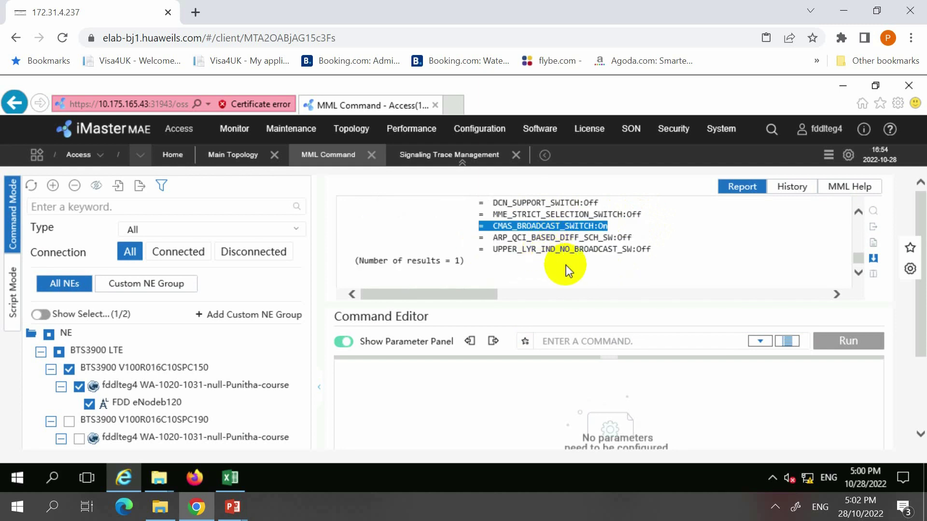
left_click(233, 507)
Step: On the Add TA Information slide, underline the title, circle Local tracking area ID, and mark the top bubble
key("Right")
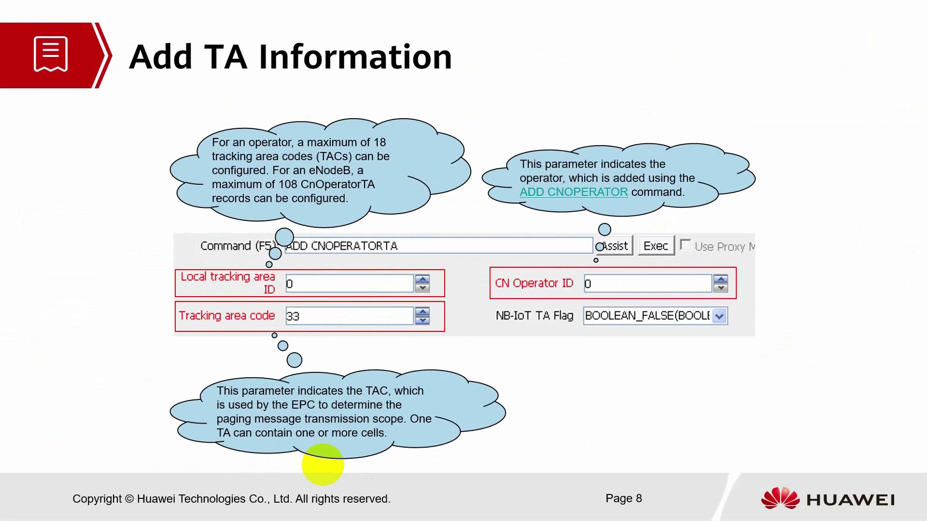
left_click_drag(211, 72, 257, 69)
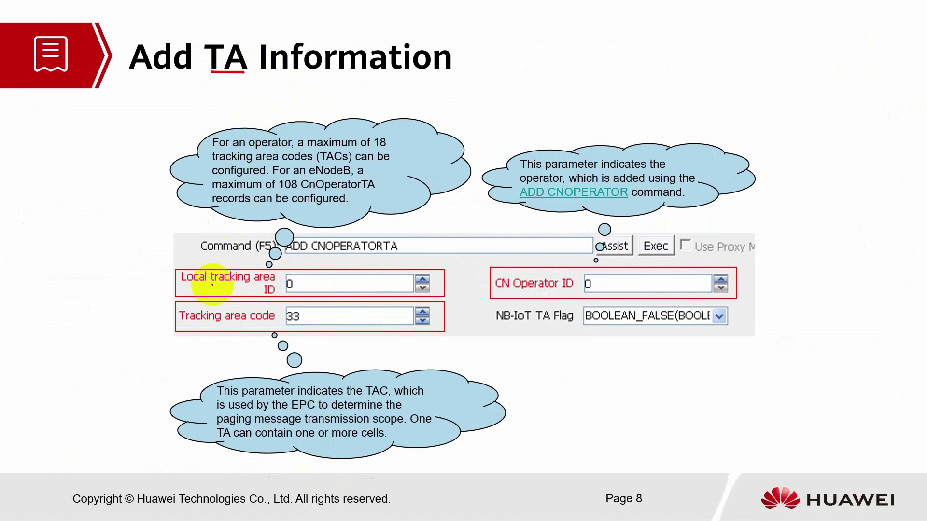
left_click_drag(178, 265, 174, 291)
left_click_drag(269, 265, 289, 287)
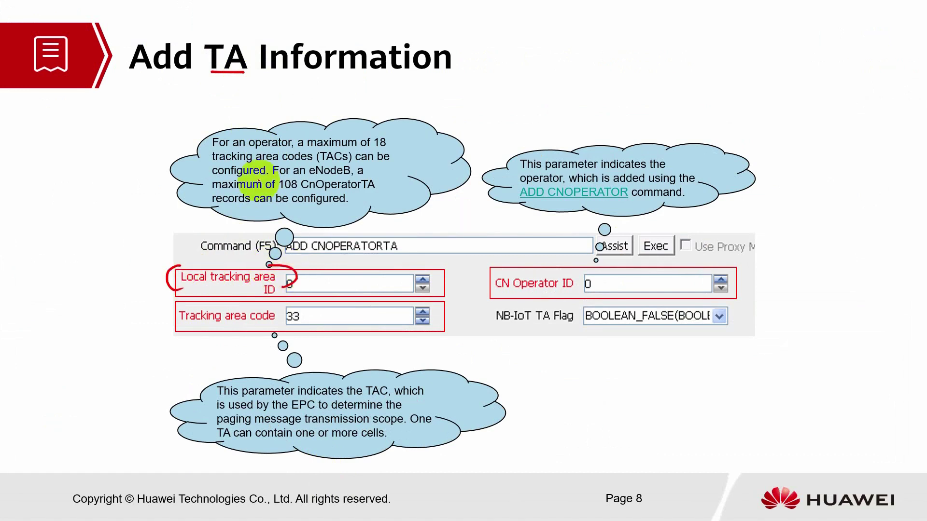
left_click_drag(247, 145, 278, 143)
left_click_drag(376, 145, 393, 145)
left_click_drag(255, 162, 294, 162)
left_click_drag(235, 177, 259, 178)
mouse_move(316, 177)
left_mouse_down()
mouse_move(350, 178)
mouse_move(361, 190)
left_mouse_up()
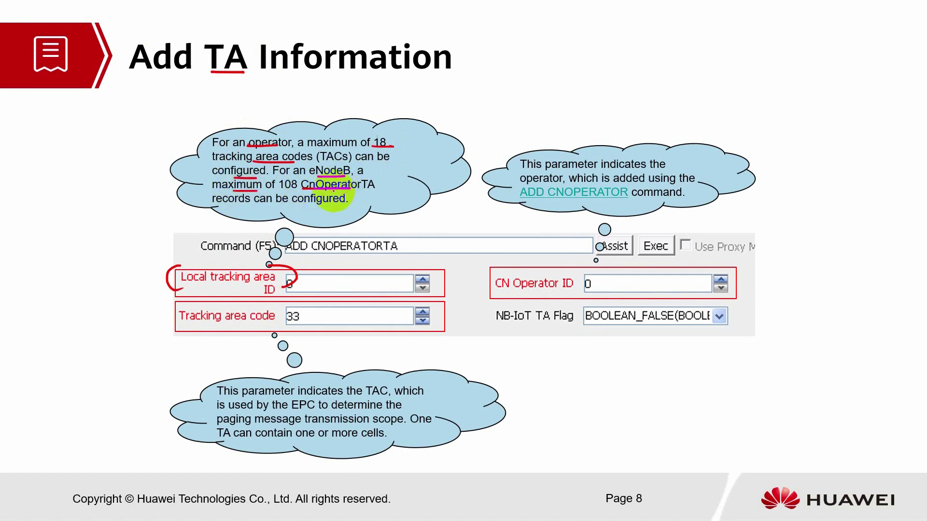
left_click_drag(225, 205, 272, 205)
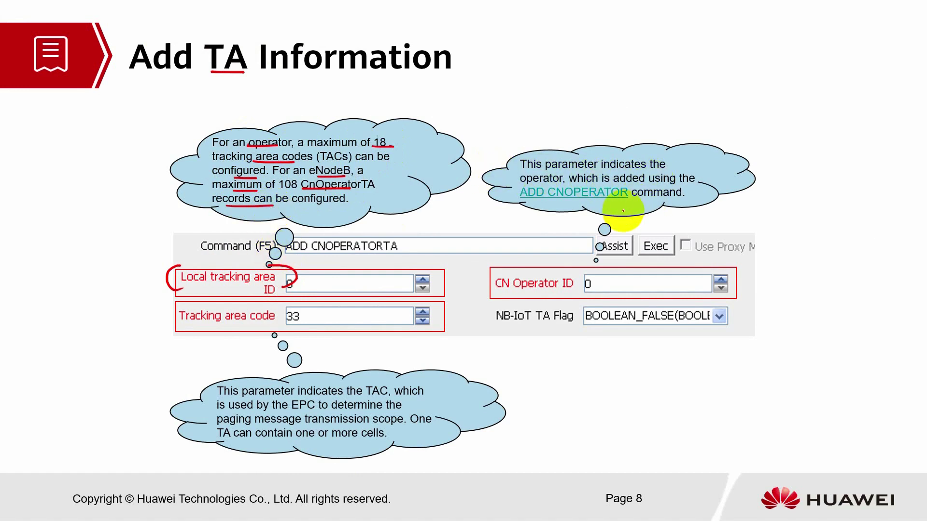
Step: Star the ADD CNOPERATOR note, bracket Tracking area code, and underline TAC, EPC and TA terms below
left_click_drag(624, 205, 621, 207)
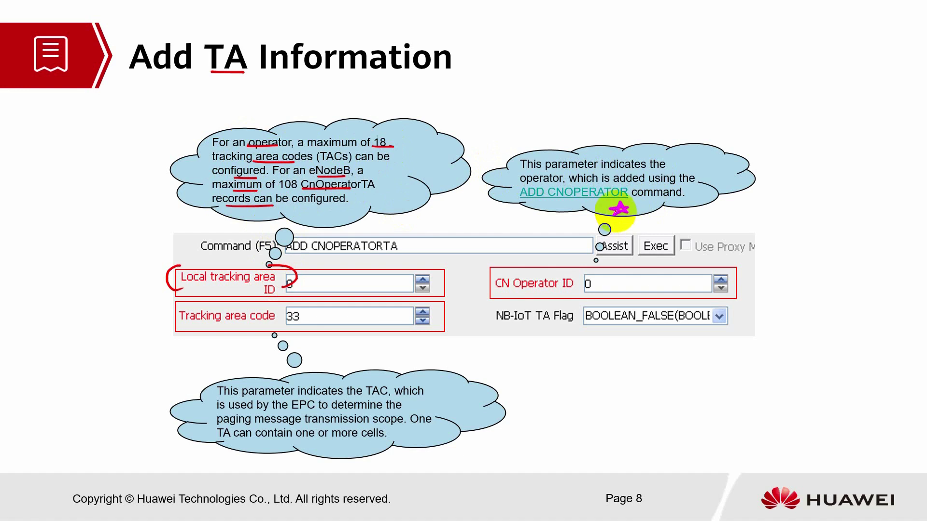
left_click_drag(367, 284, 346, 279)
left_click_drag(182, 309, 170, 322)
left_click_drag(277, 304, 281, 328)
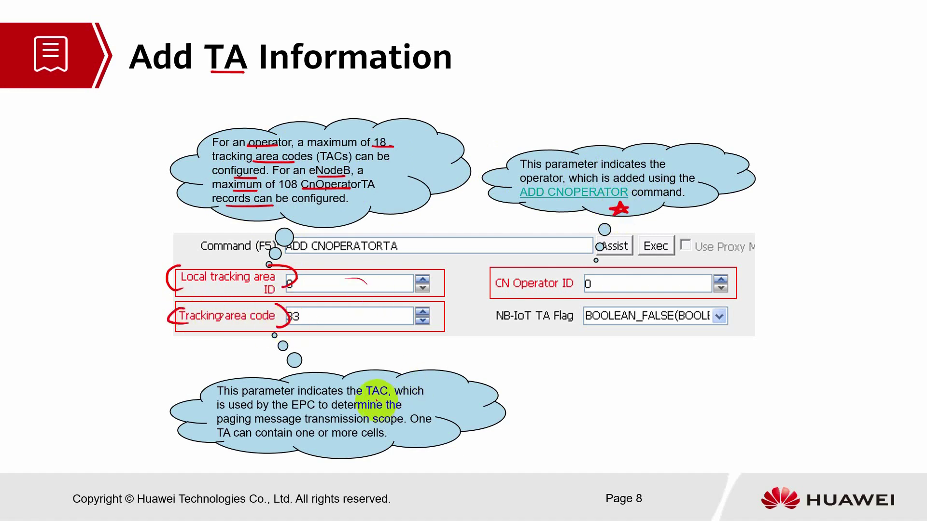
left_click_drag(391, 396, 369, 397)
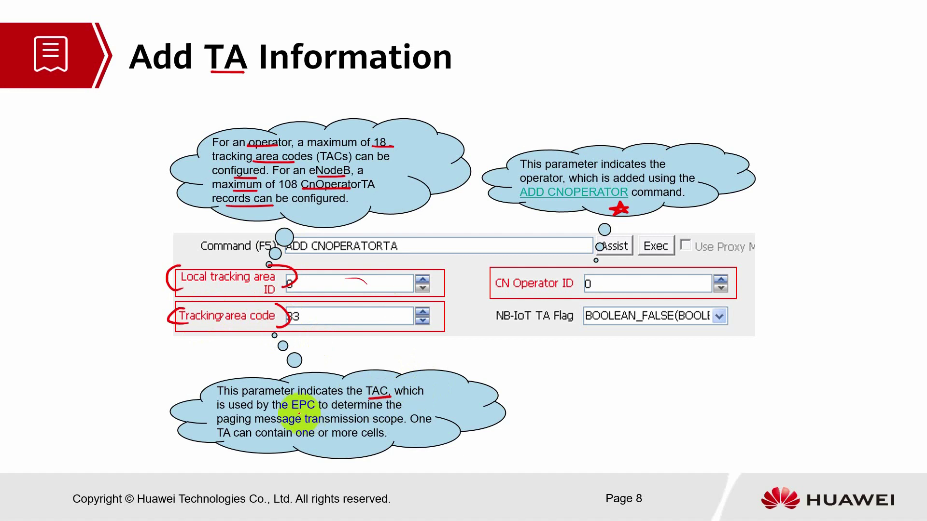
left_click_drag(305, 411, 315, 410)
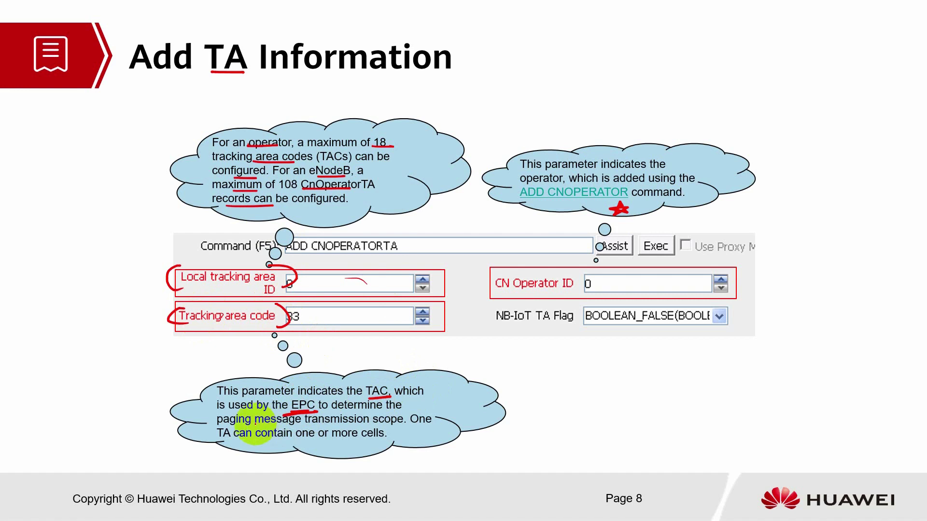
left_click_drag(247, 427, 245, 427)
left_click_drag(353, 423, 437, 424)
mouse_move(241, 447)
left_mouse_down()
mouse_move(405, 441)
mouse_move(412, 432)
left_mouse_up()
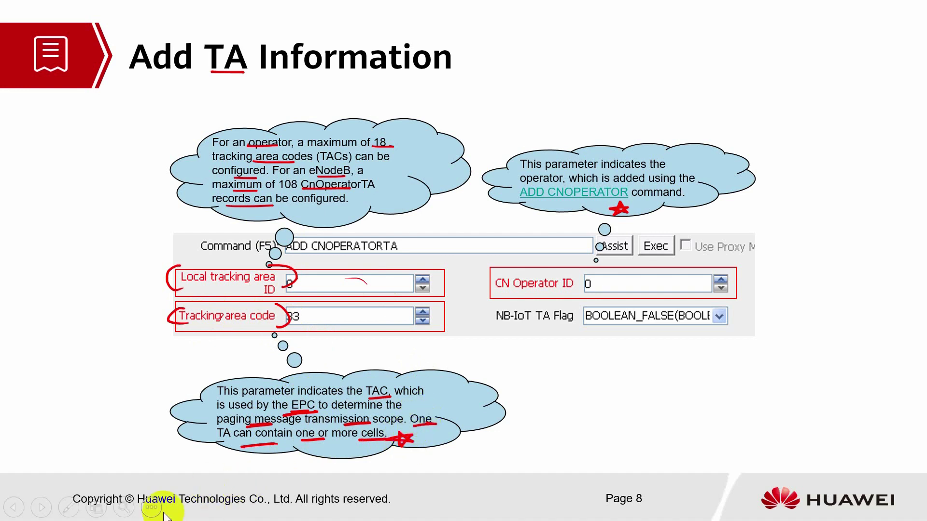
Step: Show the taskbar from the slide-show Screen menu and switch back to iMaster MAE
left_click(151, 506)
mouse_move(165, 363)
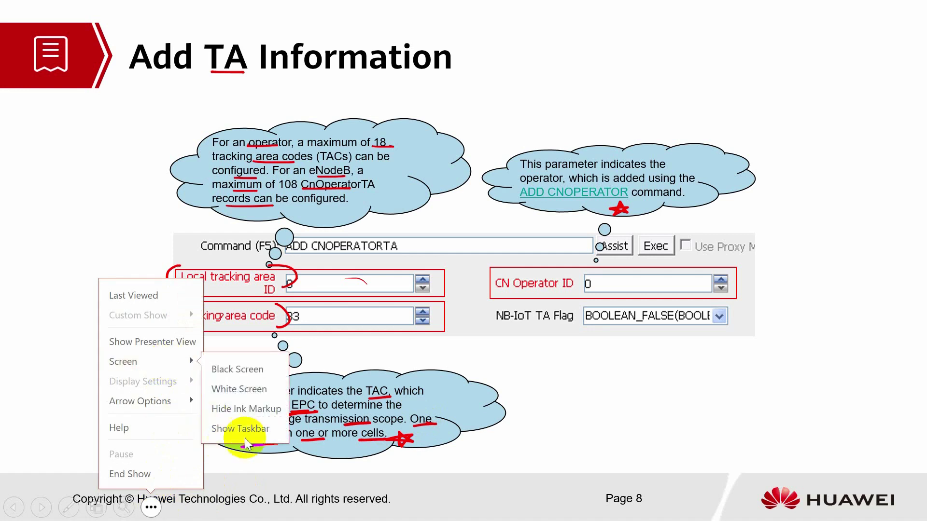
left_click(239, 432)
left_click(193, 506)
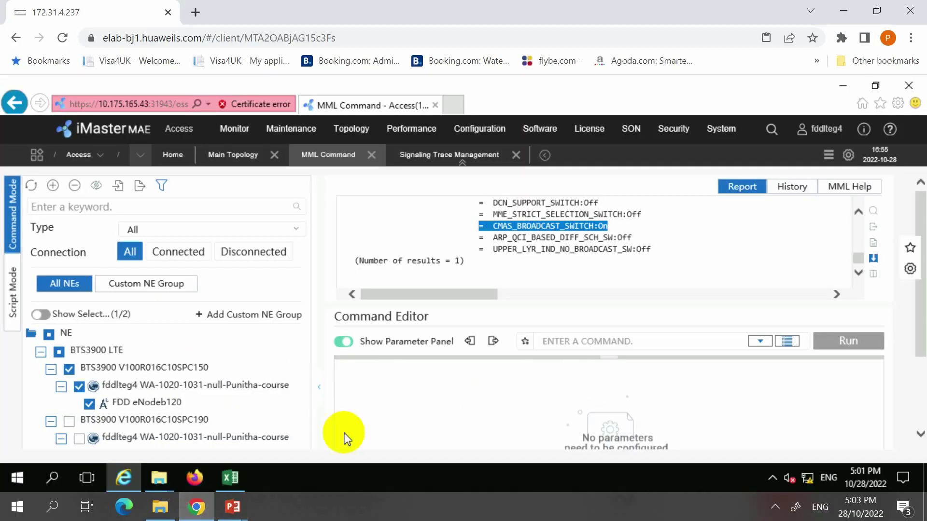
Step: Run LST CNOPERATORTA and select tracking area code 100 in the results
left_click(552, 343)
type("LST CN")
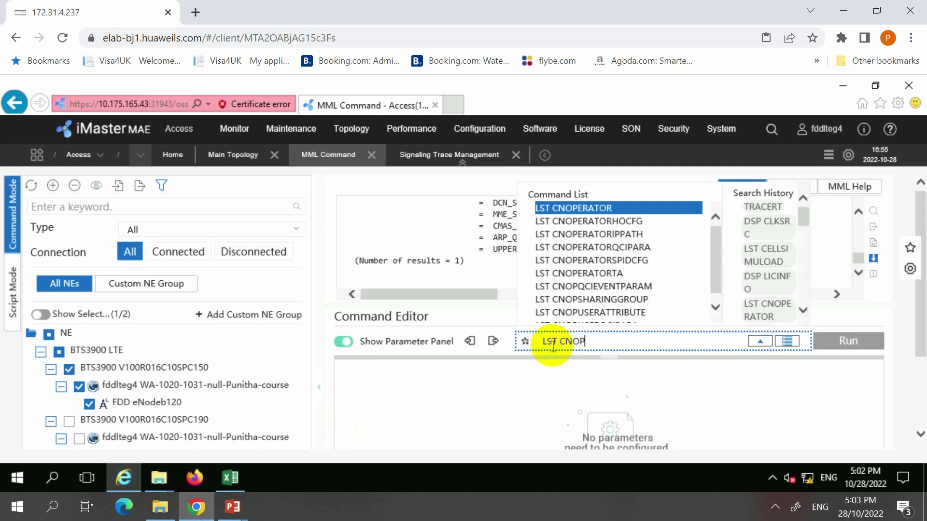
type("OP")
key("Down")
key("Down")
key("Down")
key("Down")
key("Down")
key("Return")
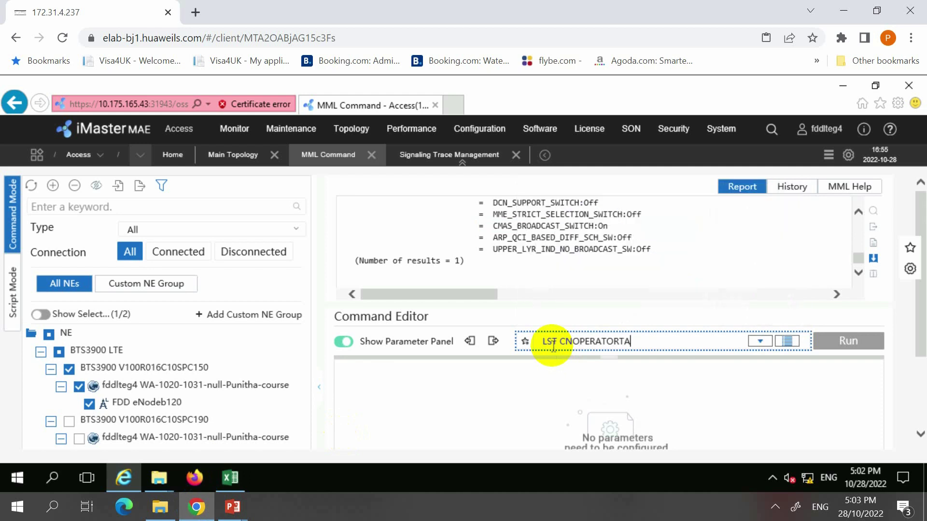
left_click(848, 341)
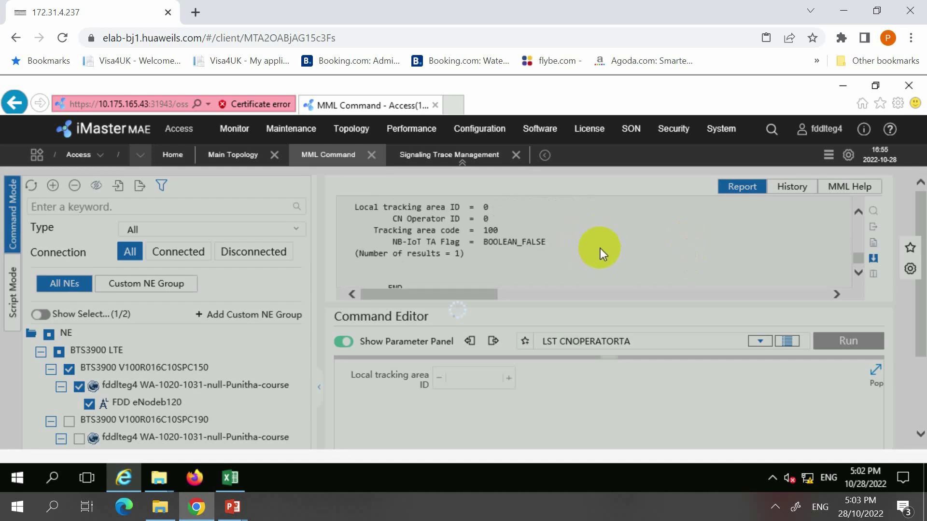
scroll(503, 232, "up", 1)
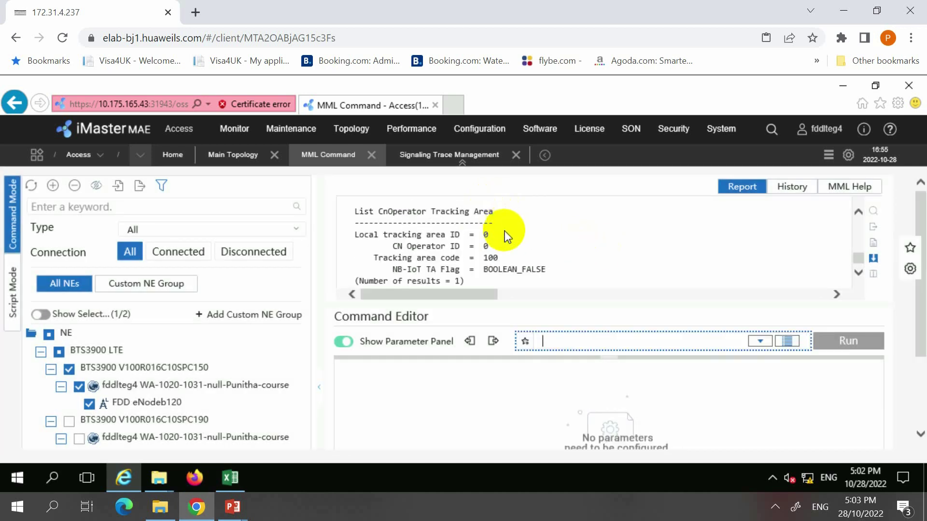
double_click(491, 258)
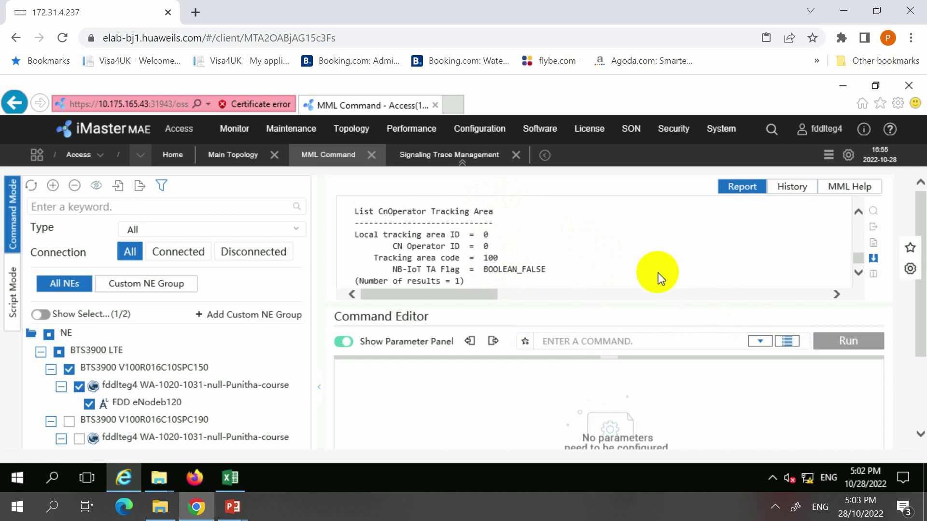